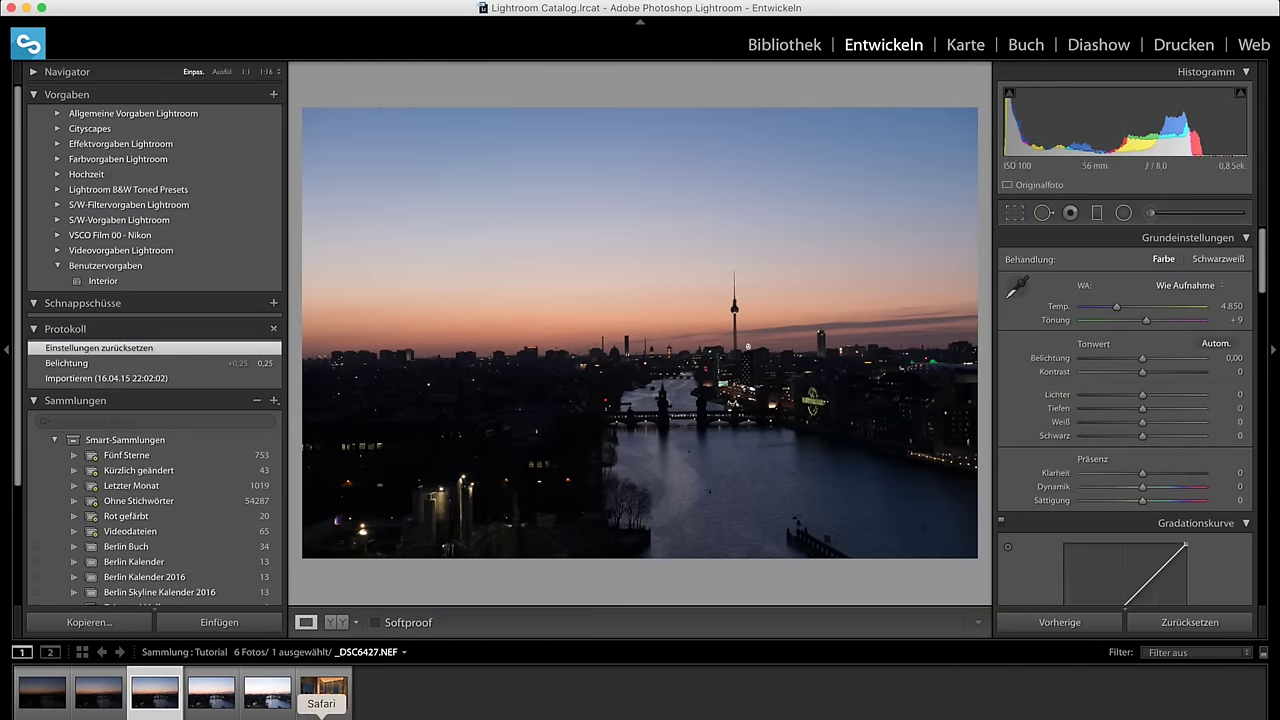
Lift Tiefen to +72, pull Lichter to −71 and raise Belichtung to +0,50
click(321, 714)
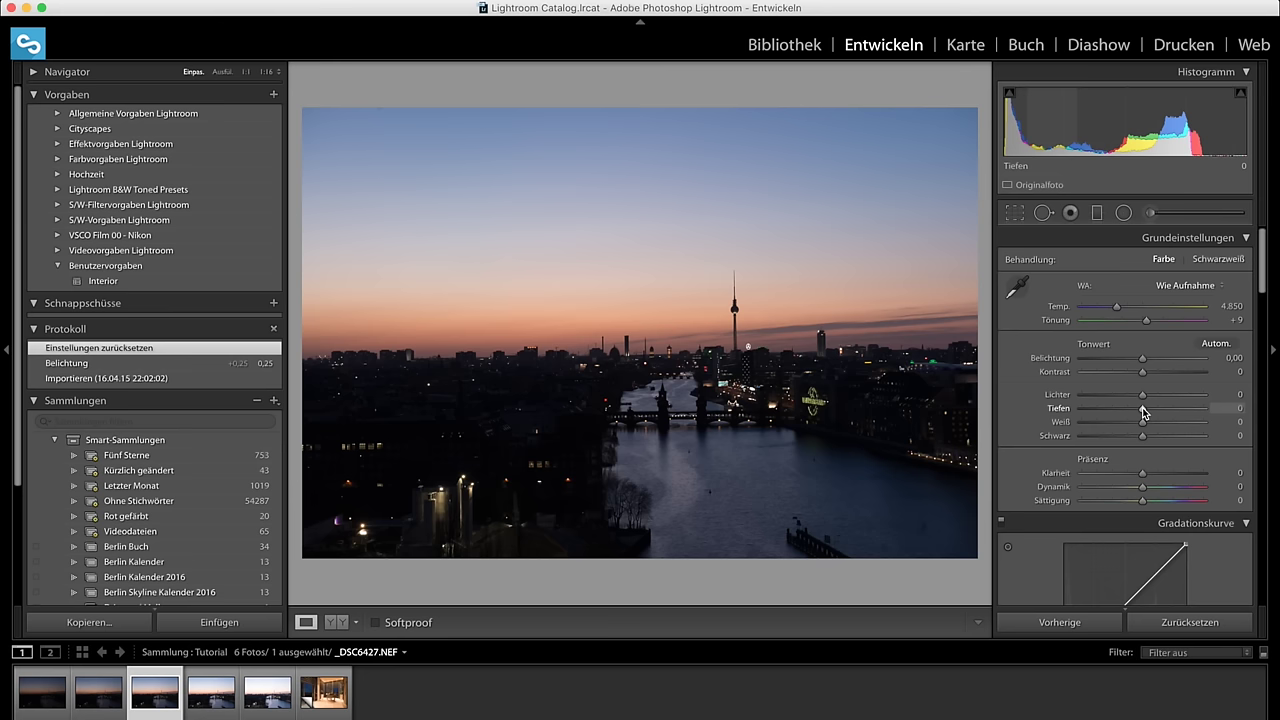
drag(1144, 412, 1187, 412)
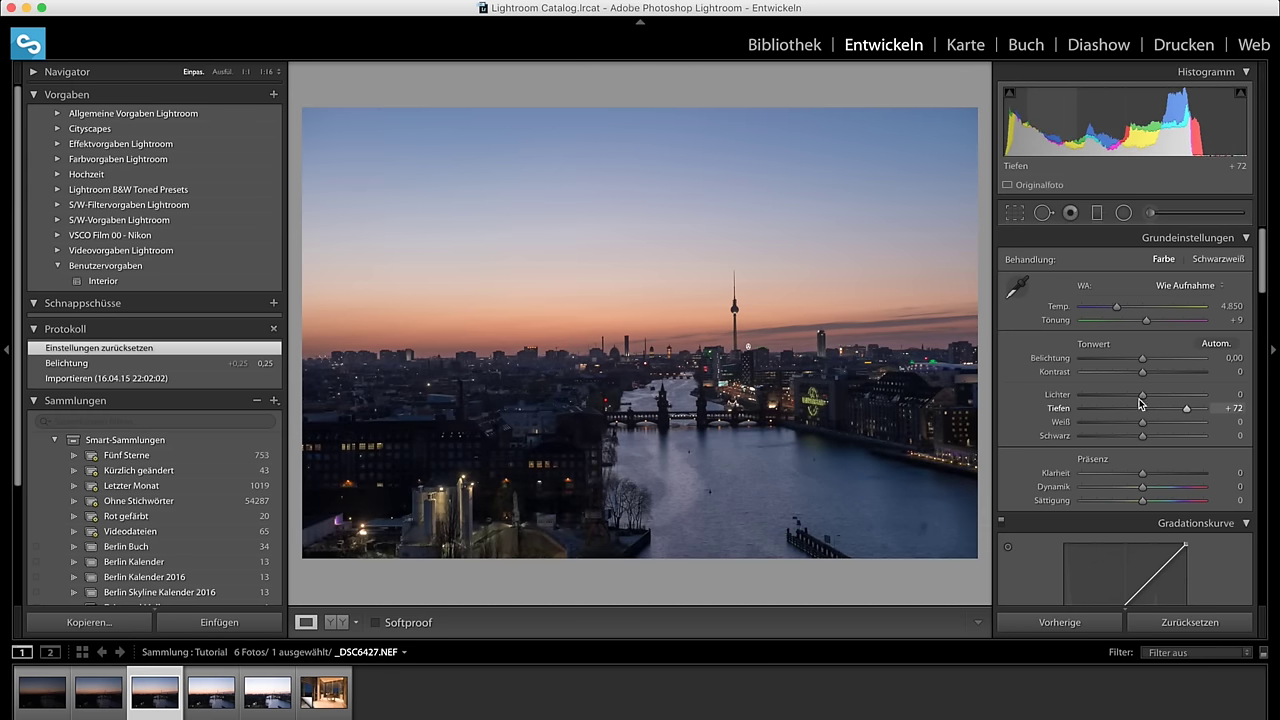
drag(1143, 394, 1098, 394)
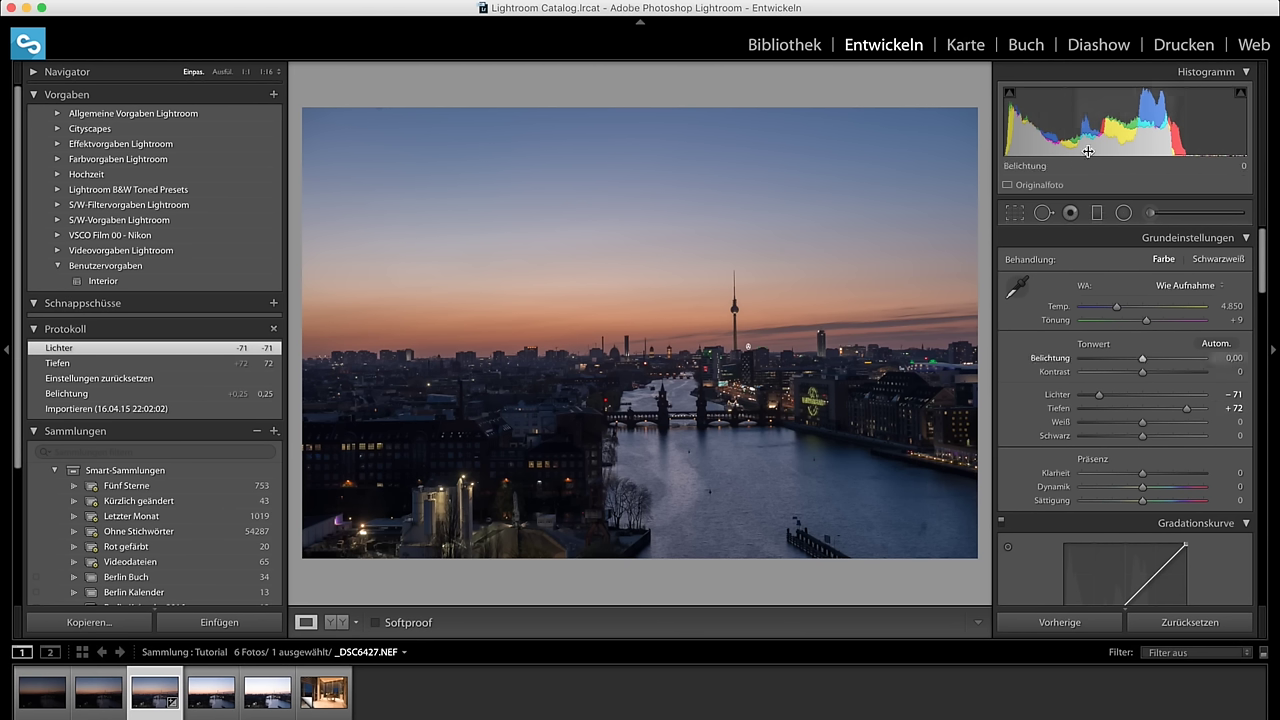
drag(1142, 359, 1148, 360)
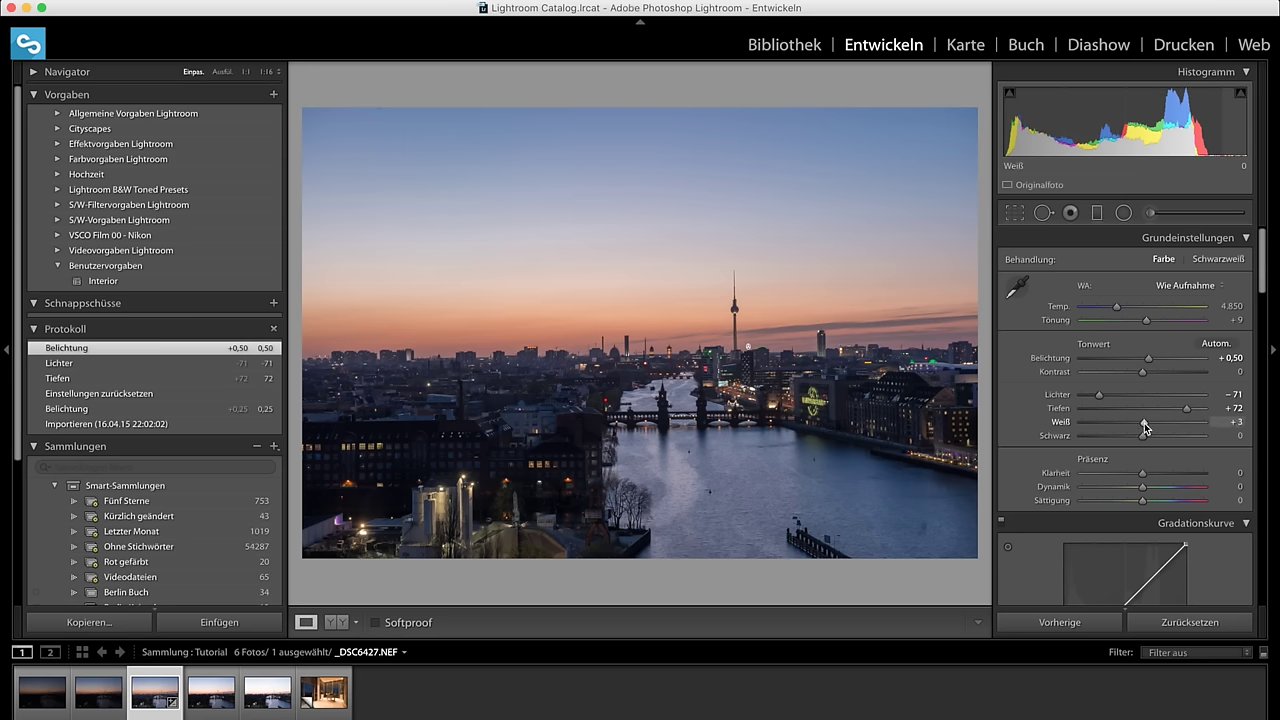
Set Weiß to +41 and Schwarz to −19 while previewing clipping with Alt
drag(1144, 423, 1160, 422)
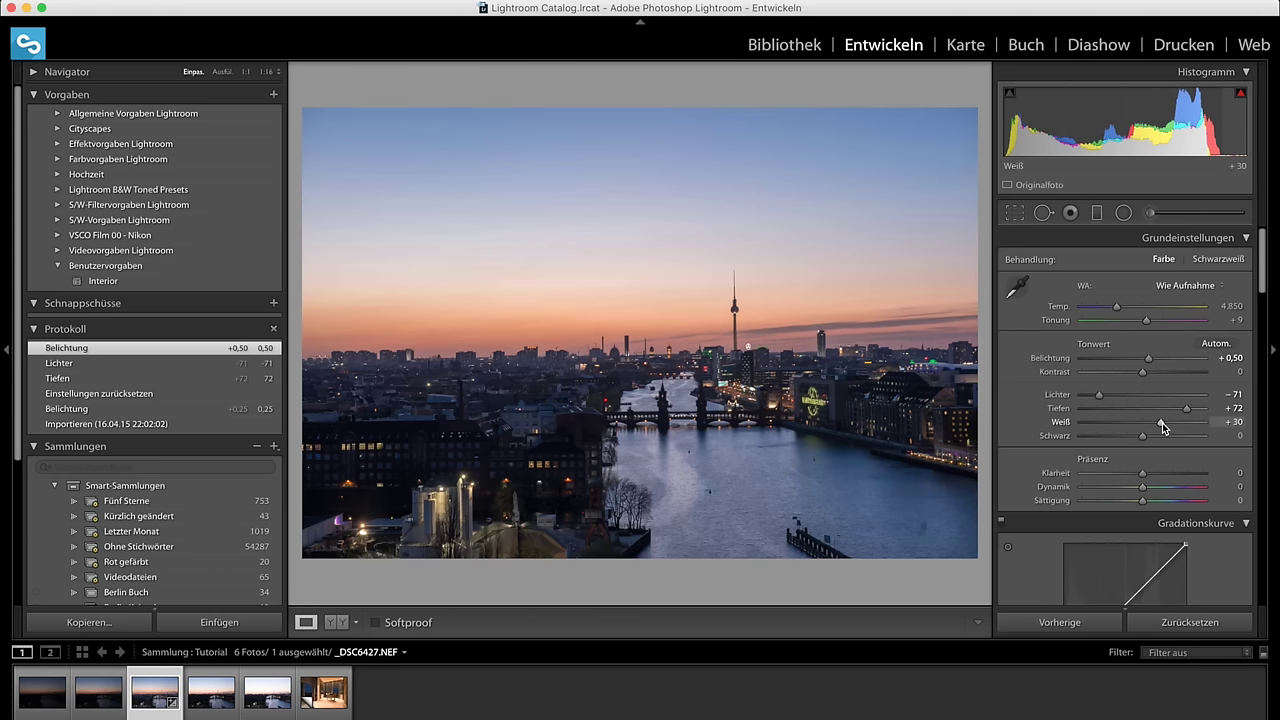
drag(1162, 422, 1171, 423)
key(alt)
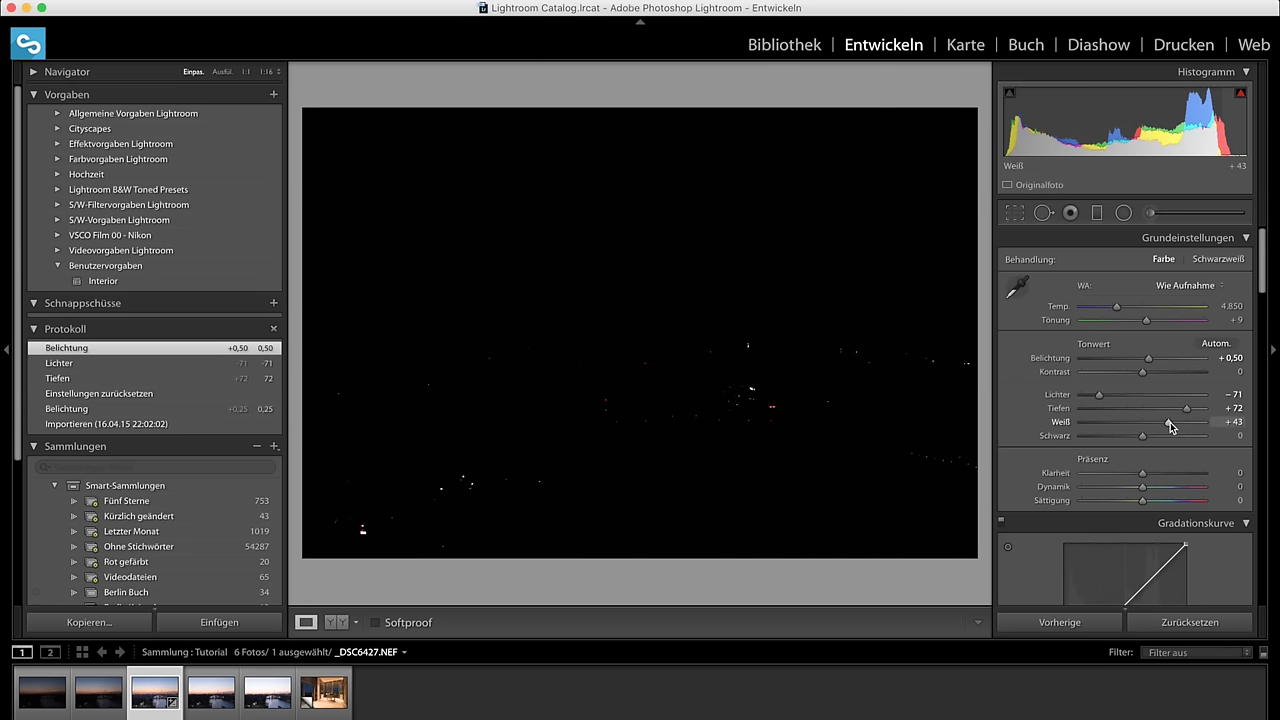
drag(1170, 422, 1167, 422)
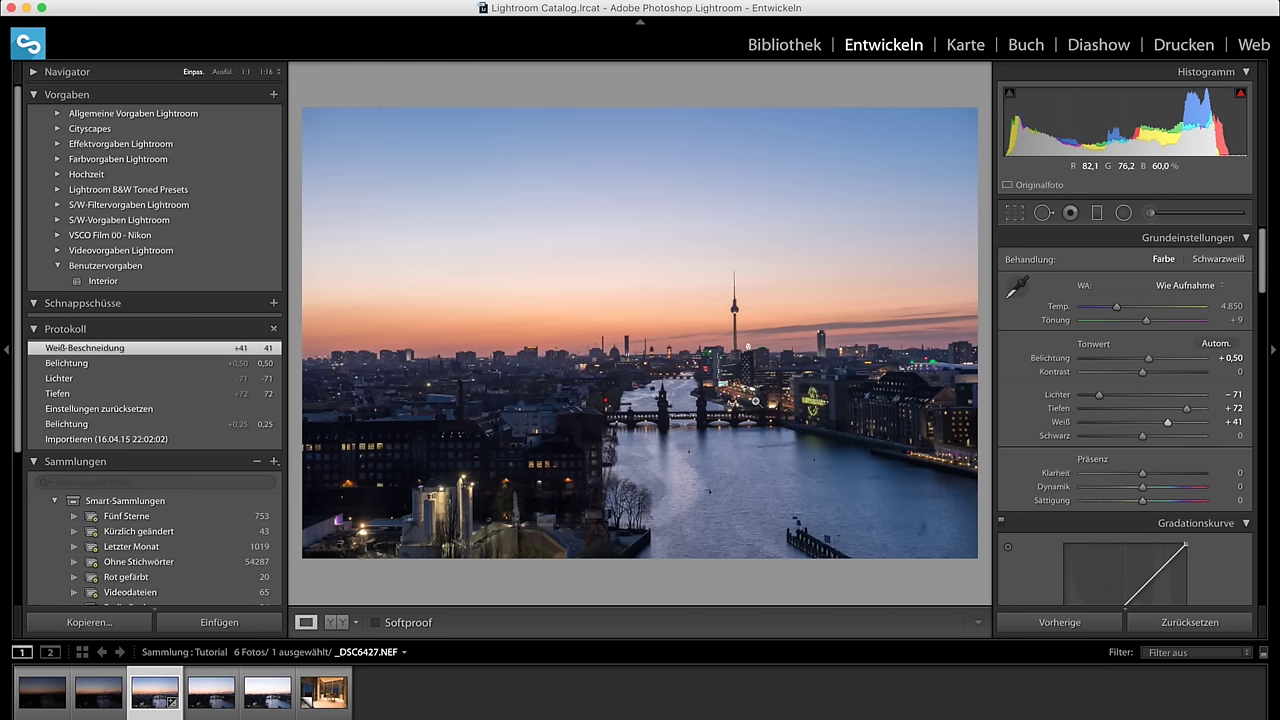
drag(1141, 438, 1129, 437)
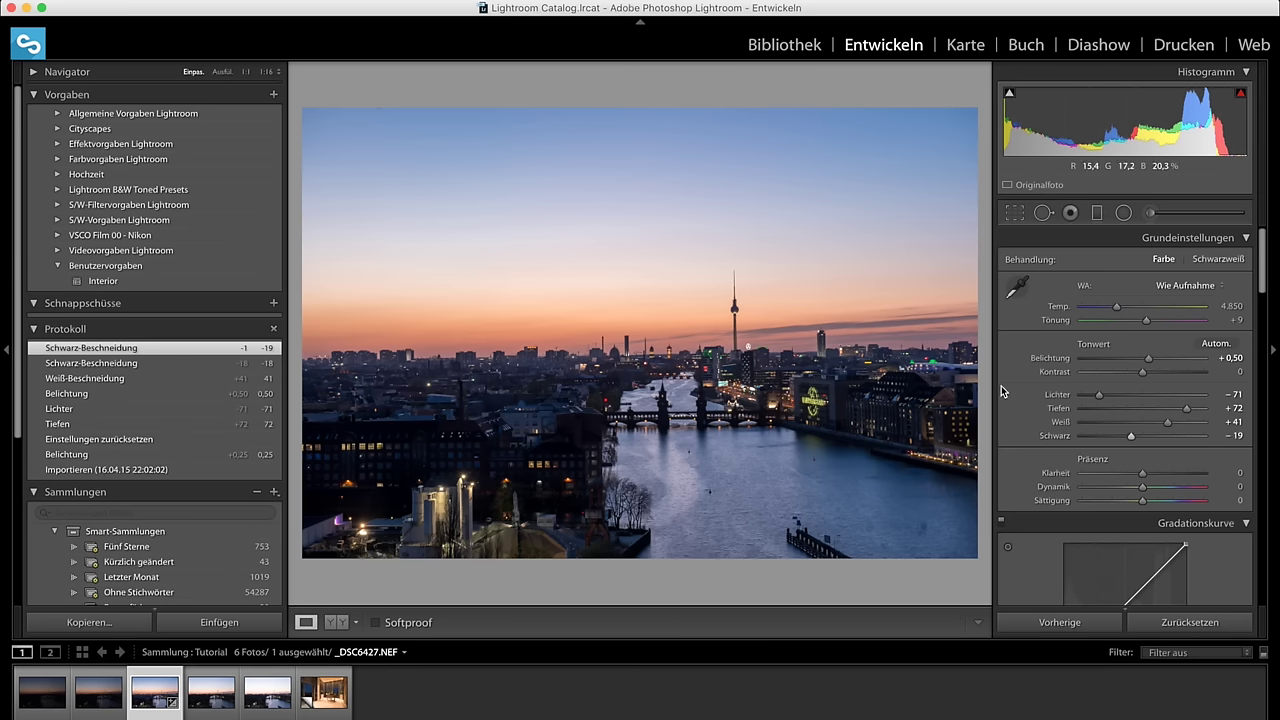
Raise Kontrast to +20 and nudge Belichtung up to +0,75
scroll(1143, 441, down, 1)
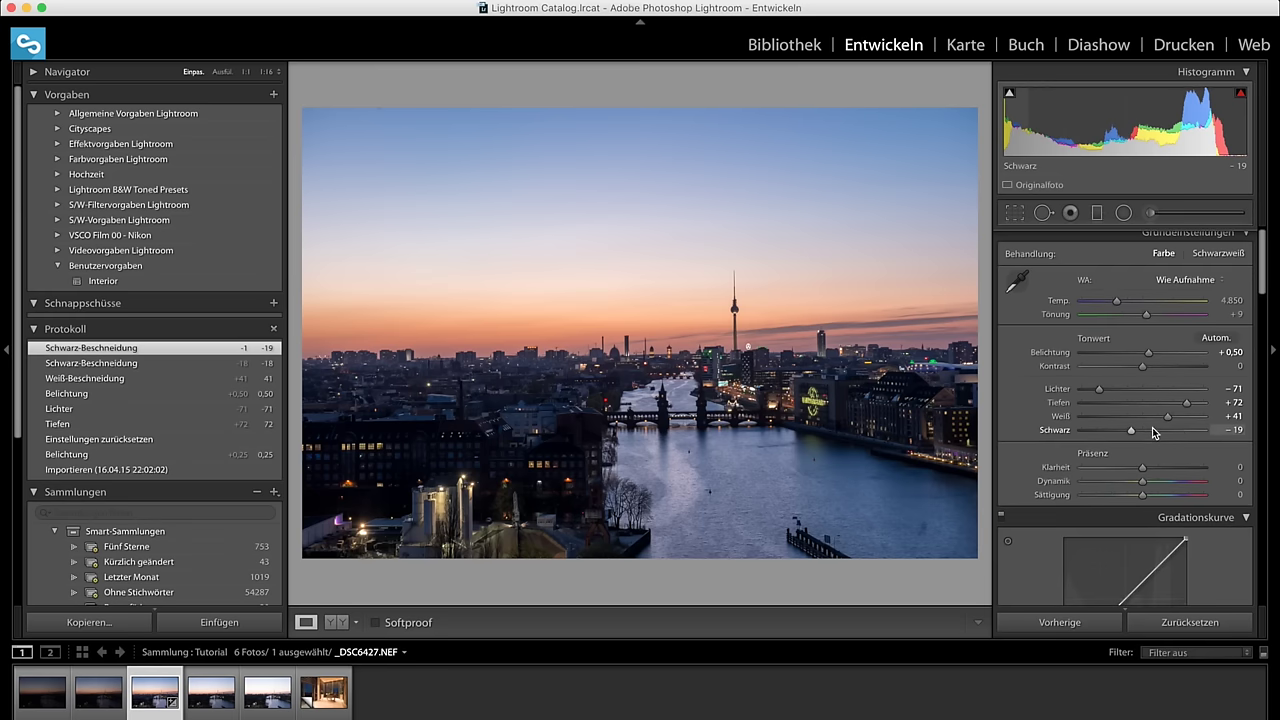
drag(1144, 362, 1157, 365)
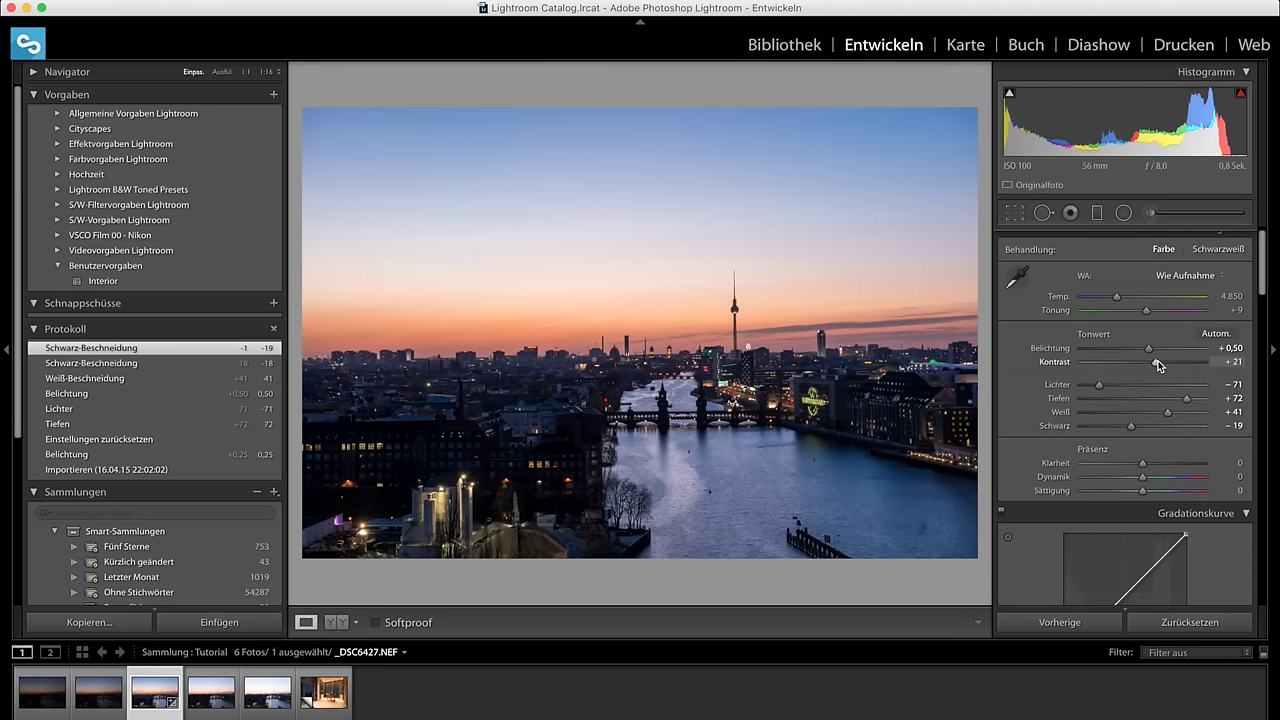
drag(1157, 365, 1157, 366)
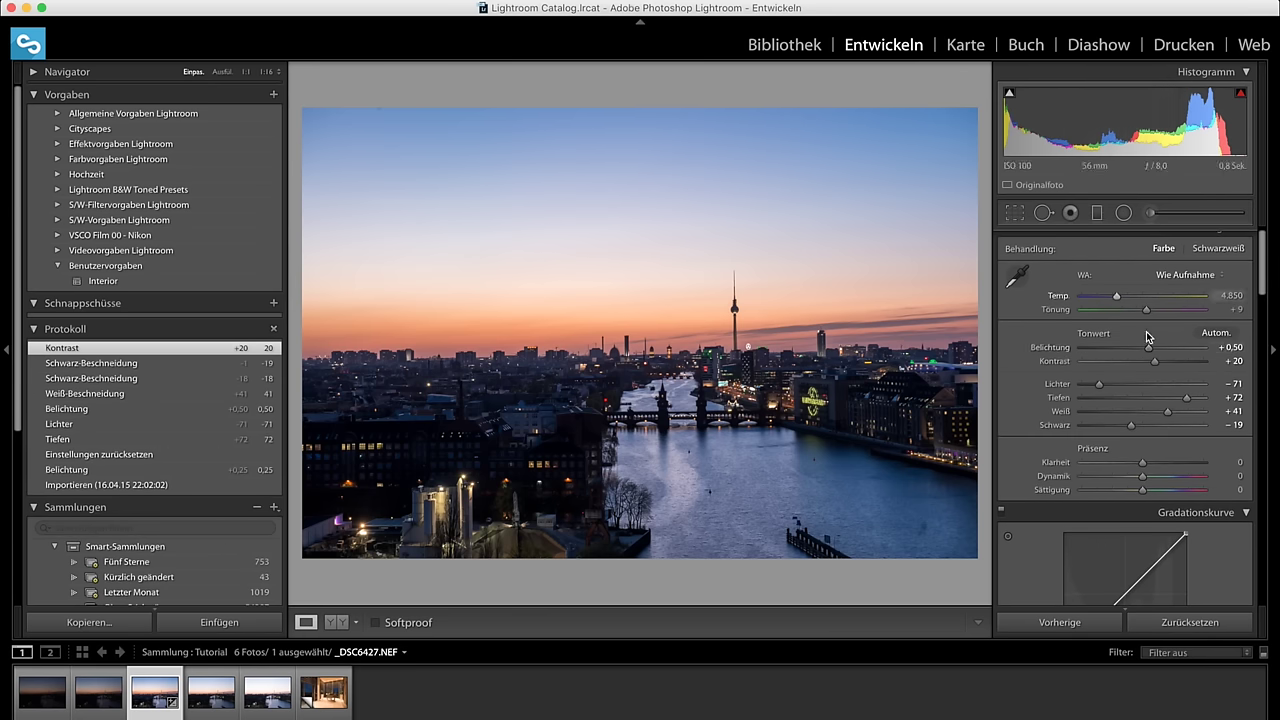
drag(1149, 351, 1153, 353)
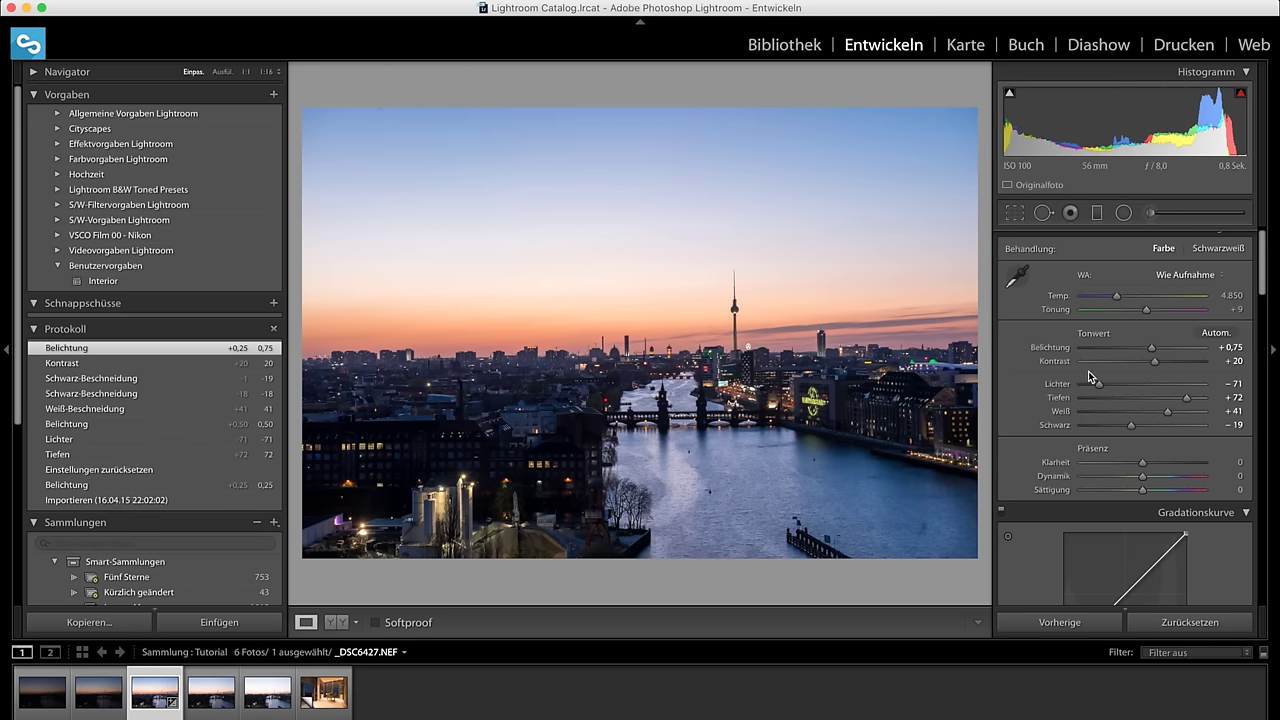
Set Klarheit to −10, check the bridge at 1:1, and boost Dynamik to +11
drag(1144, 465, 1137, 466)
drag(1136, 461, 1136, 461)
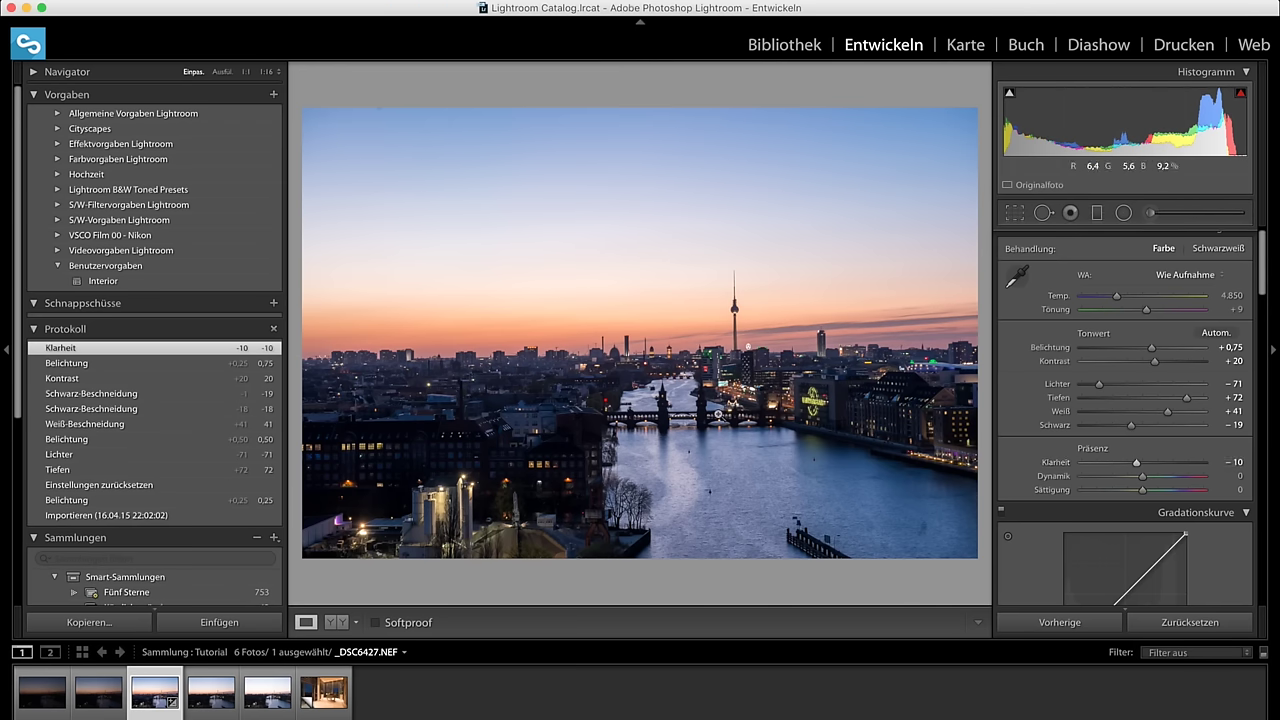
click(732, 401)
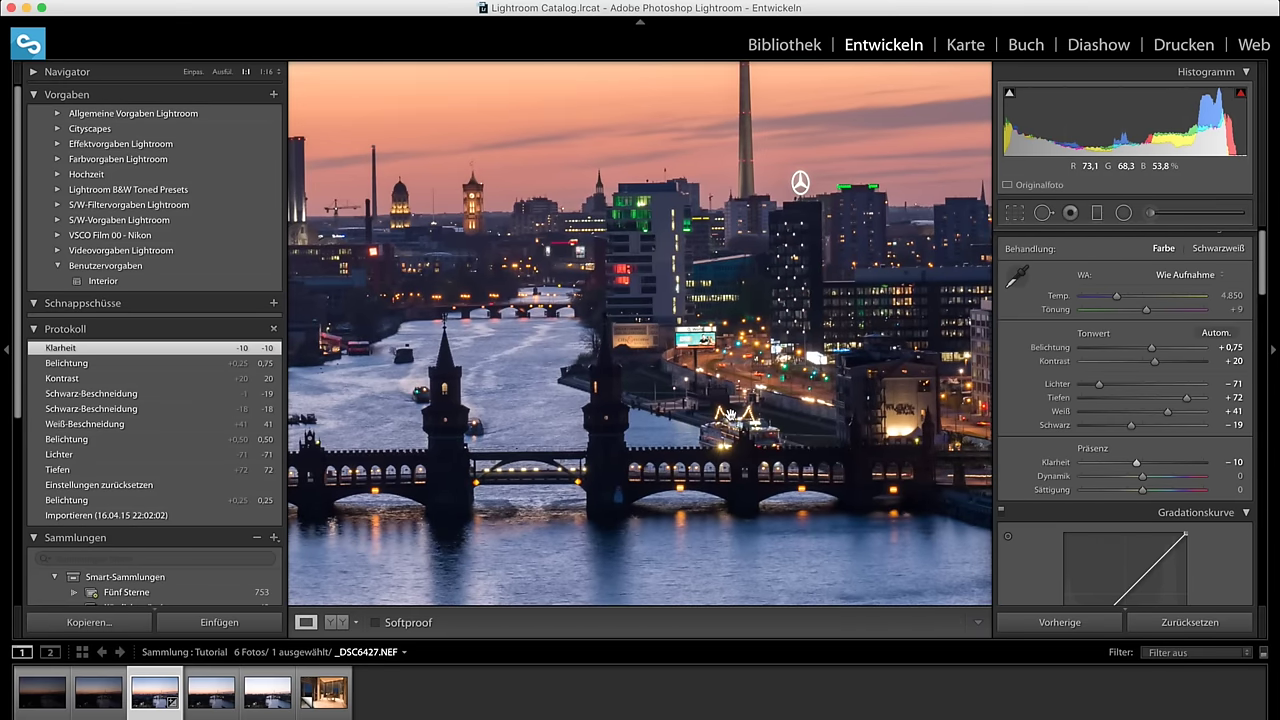
click(733, 415)
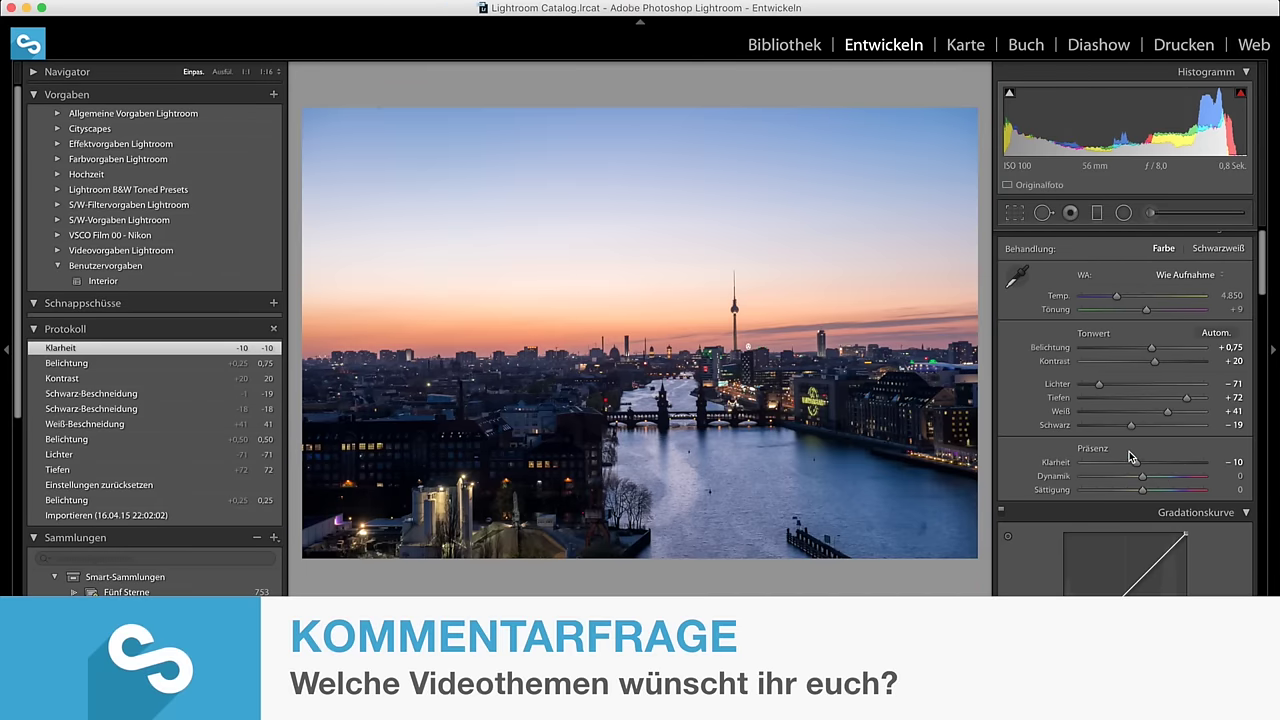
drag(1142, 477, 1140, 491)
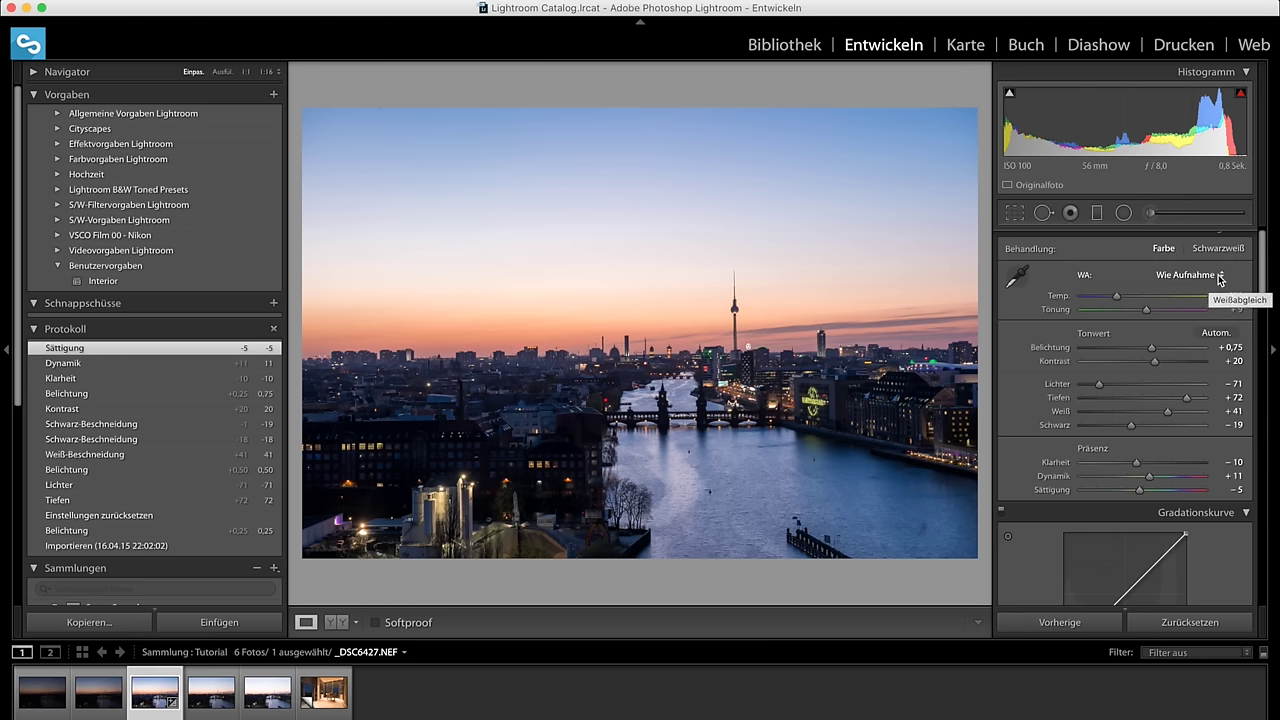
Try the Bewölkt white balance, then settle on Schatten (Temp 7,500, Tint +10)
click(1220, 279)
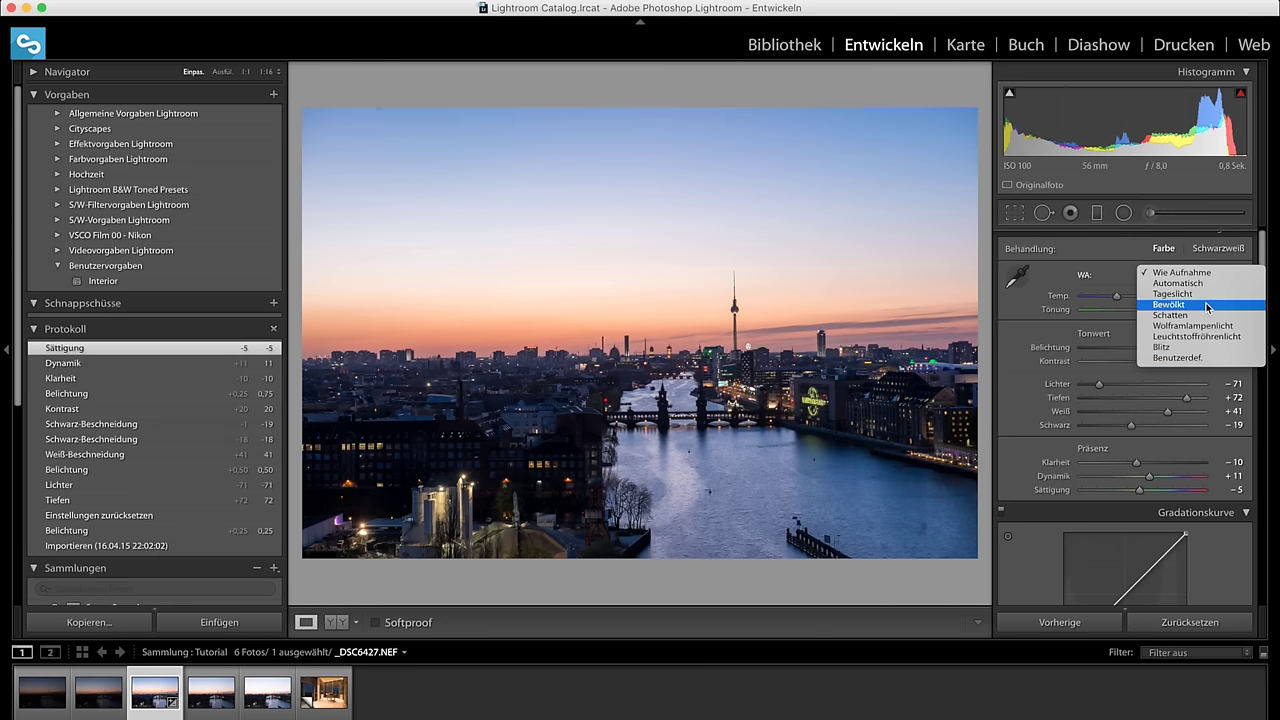
click(1113, 300)
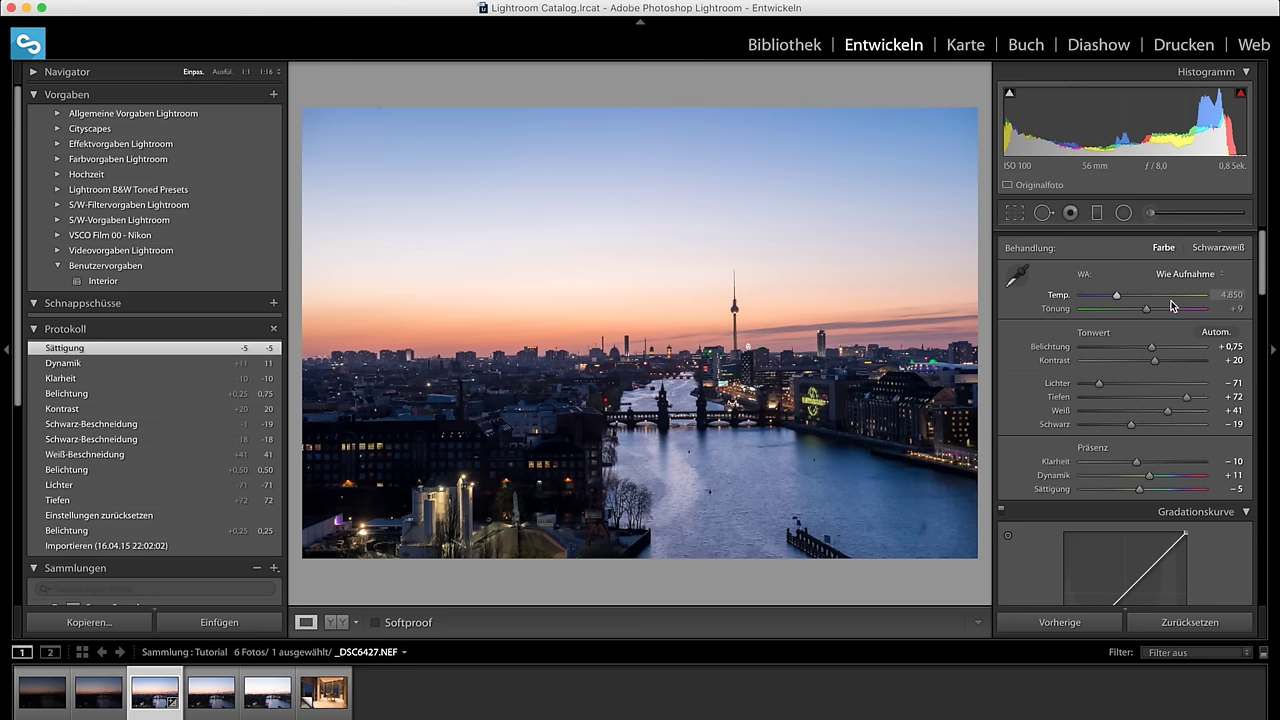
click(1210, 276)
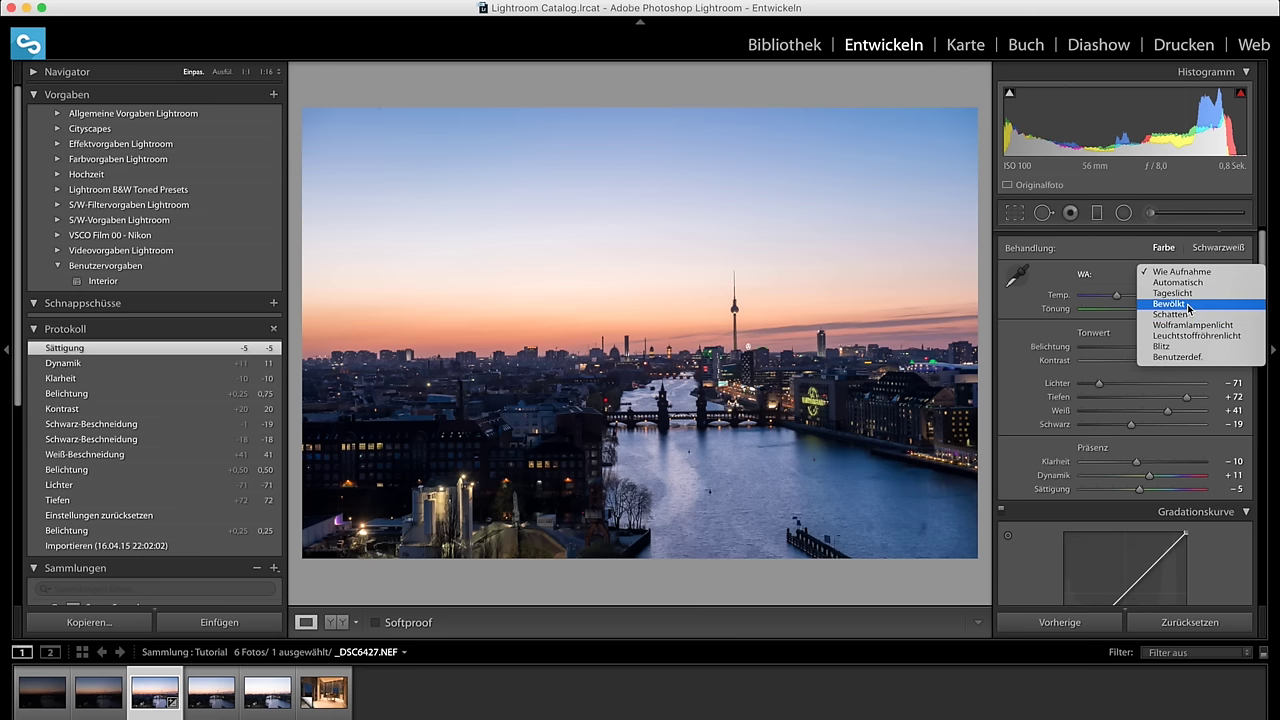
click(1189, 305)
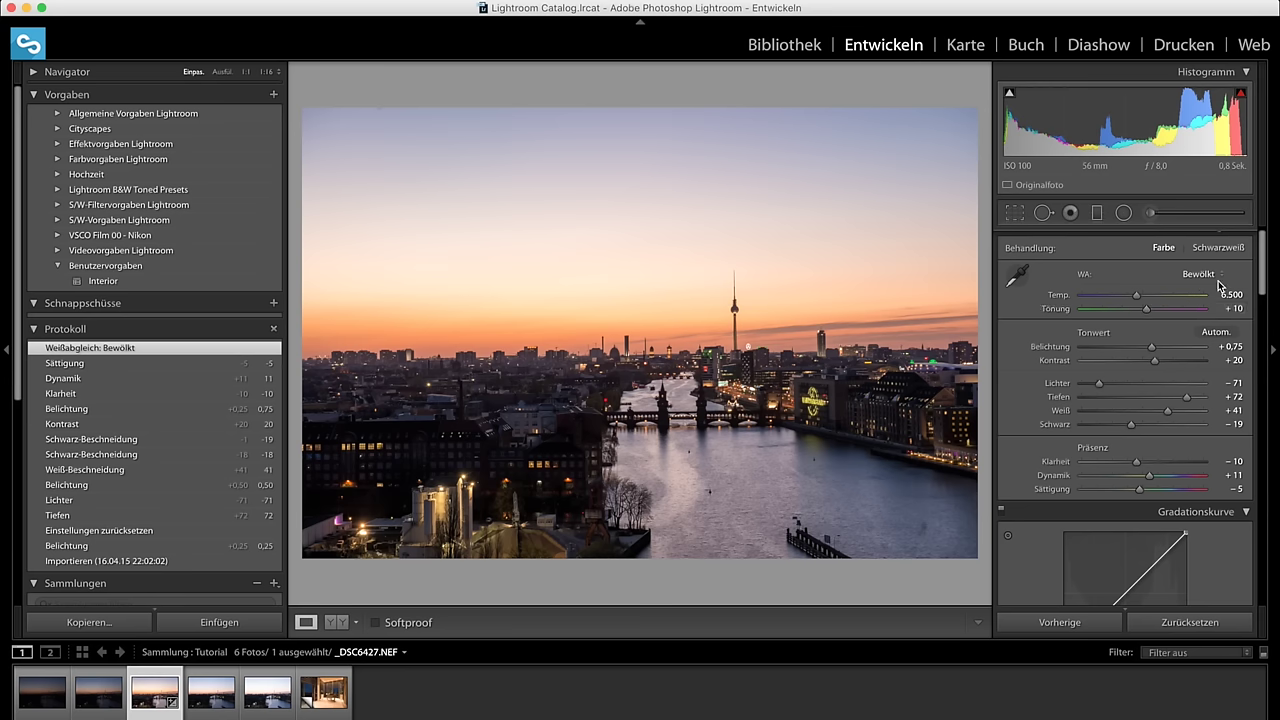
click(1211, 278)
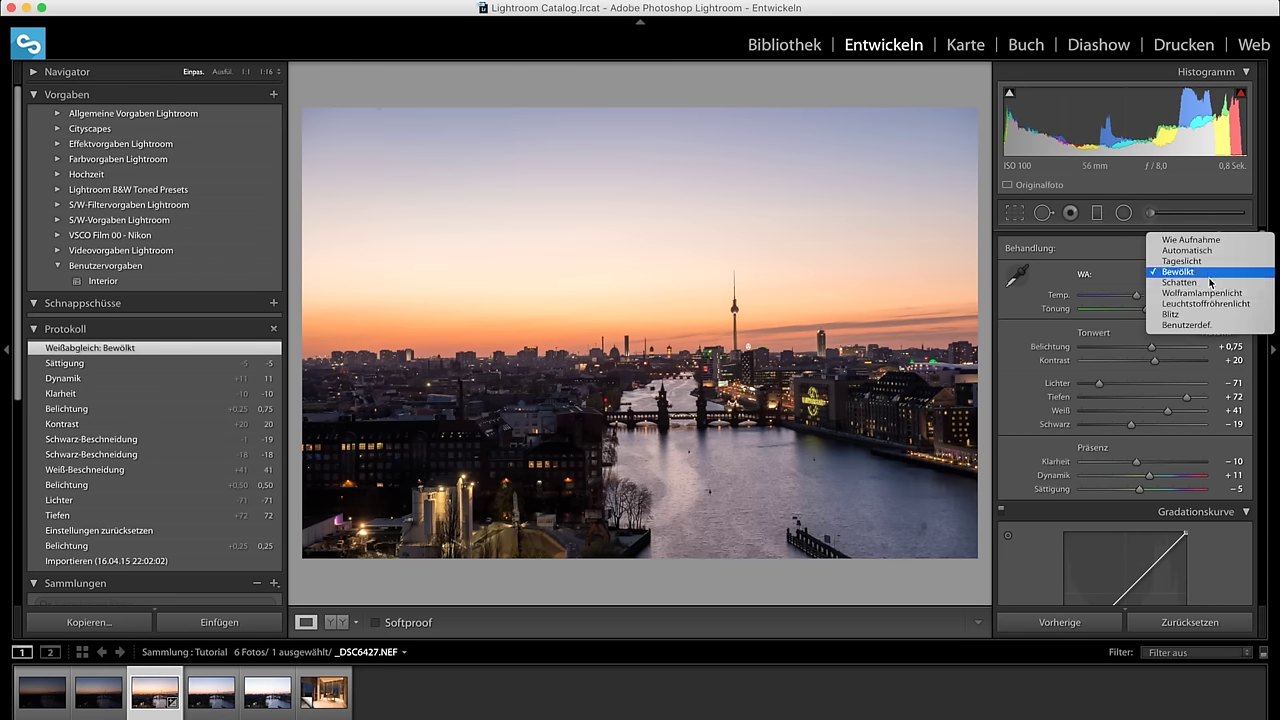
click(1199, 286)
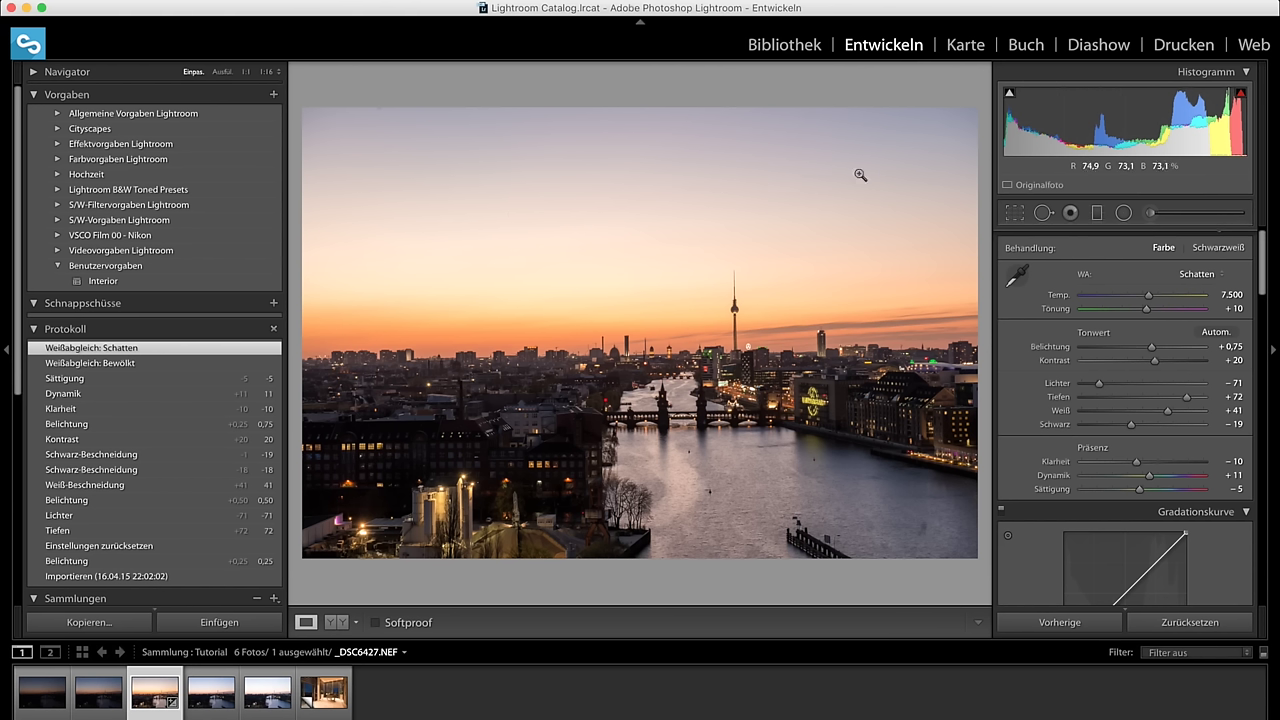
Add a reset graduated filter with Temp −33 and Exposure −0,54, dragged down over the sky
click(1097, 214)
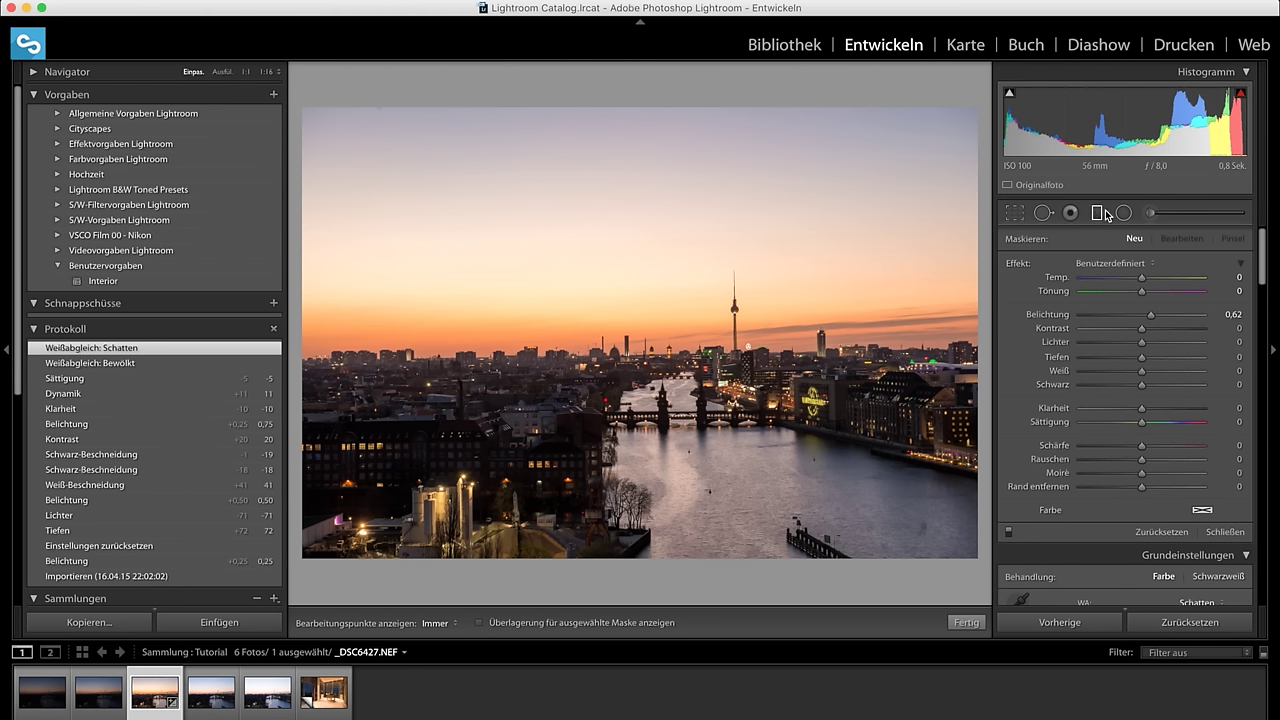
key(alt)
alt+click(1032, 264)
drag(1141, 282, 1122, 282)
drag(1140, 318, 1132, 320)
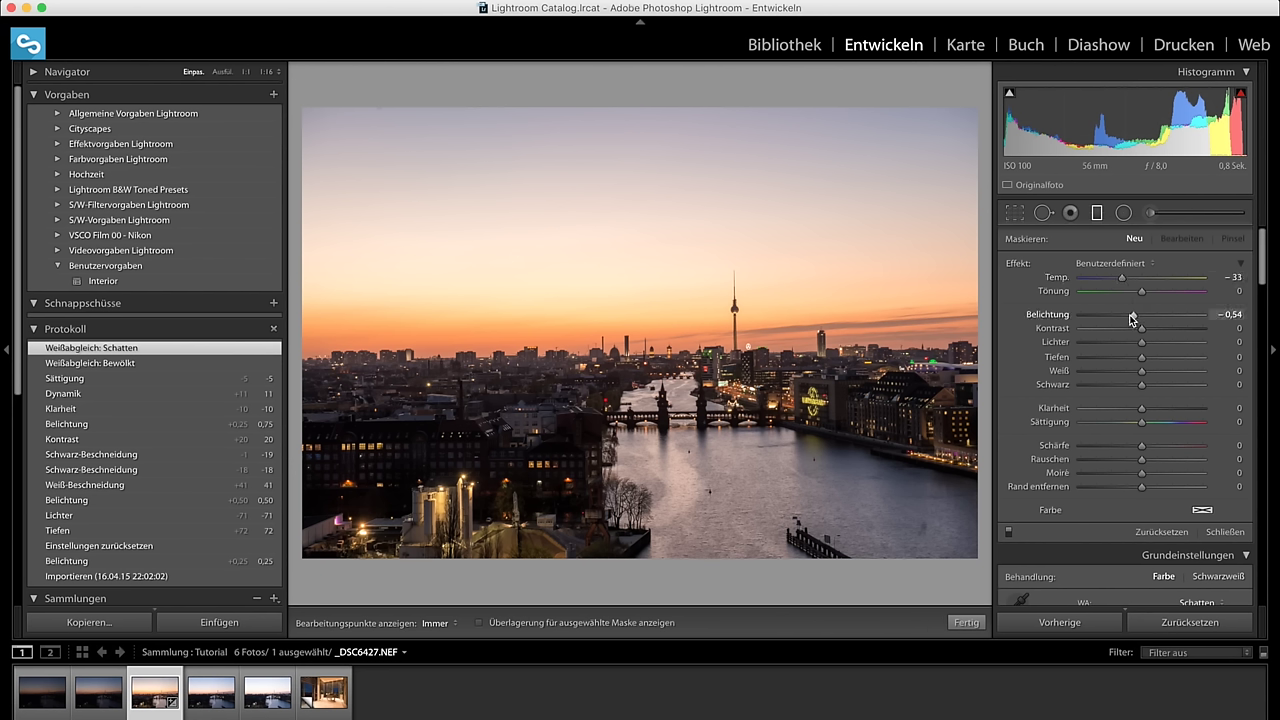
drag(657, 110, 657, 361)
click(968, 624)
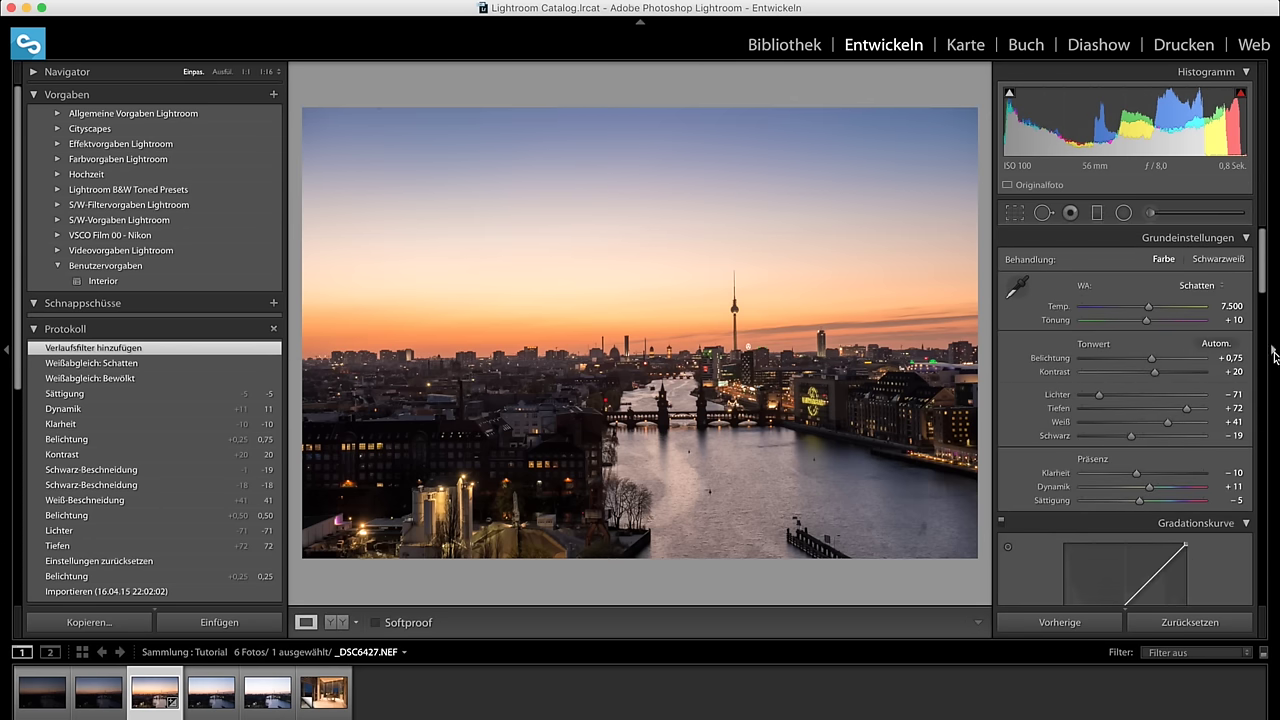
drag(1263, 280, 1263, 462)
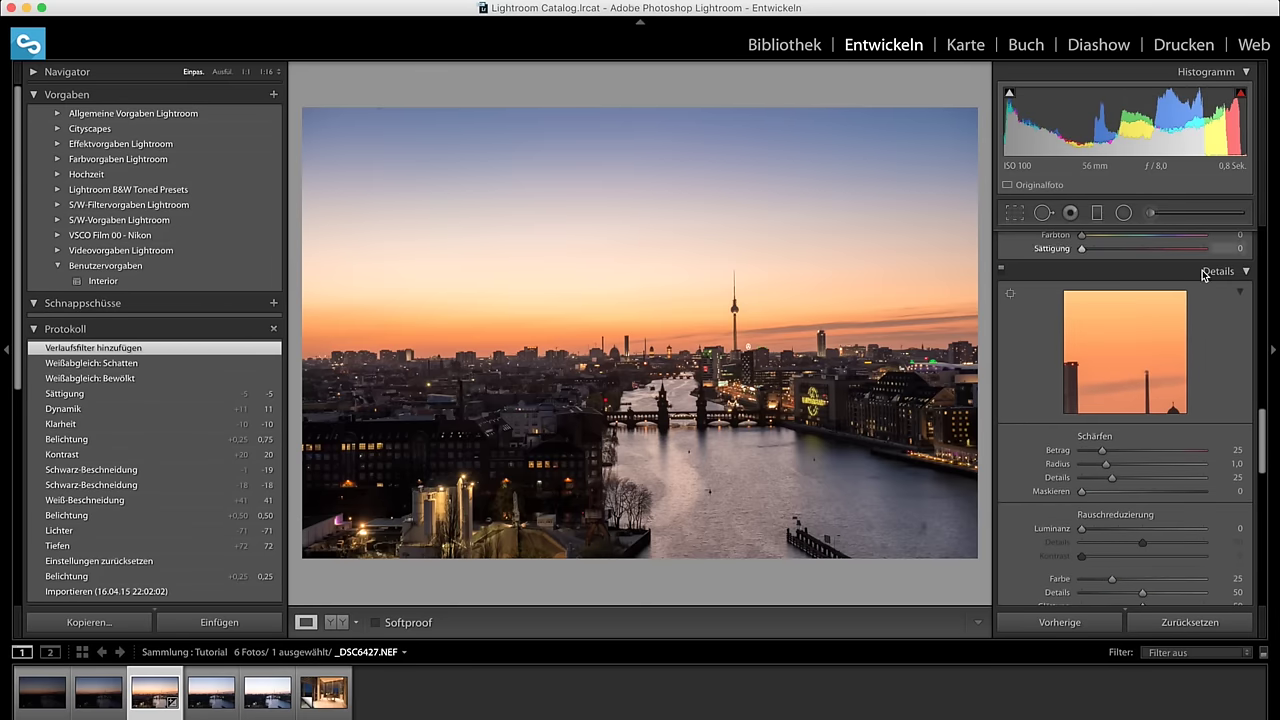
Set sharpening Amount to 80 and, with Alt preview, Masking to 50
drag(1102, 450, 1150, 454)
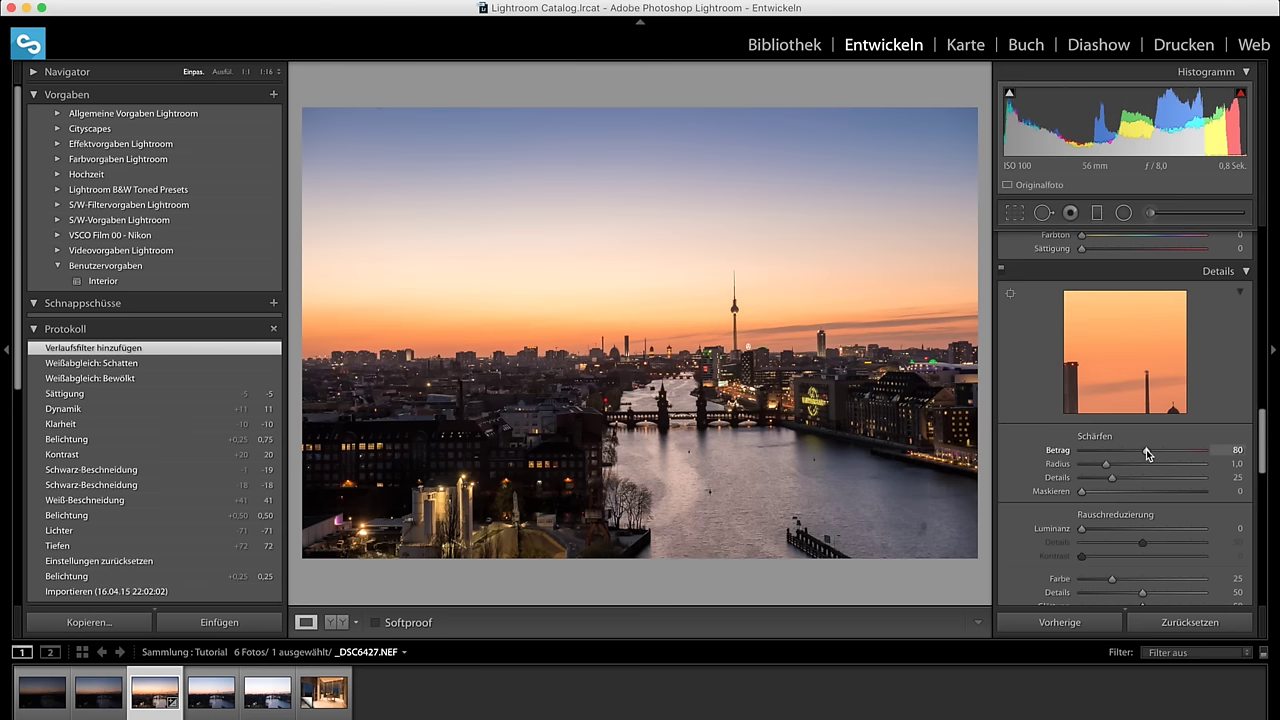
drag(1145, 449, 1146, 450)
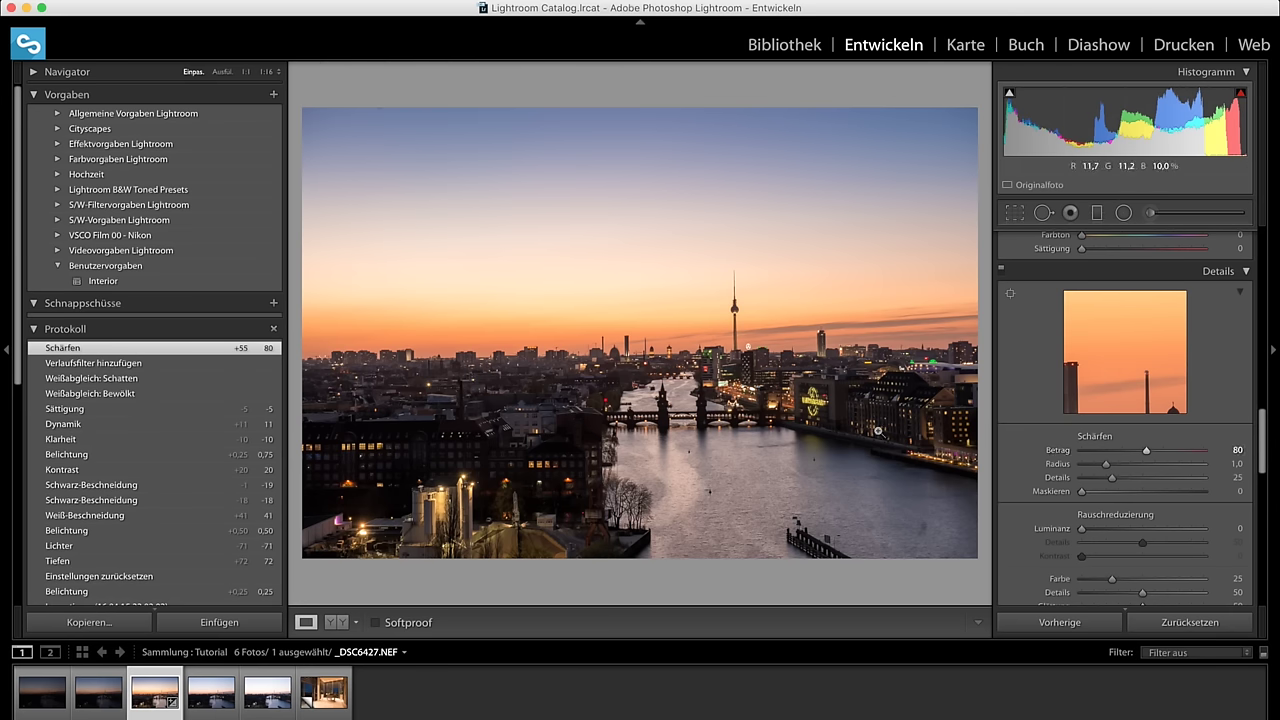
key(alt)
drag(1081, 494, 1119, 496)
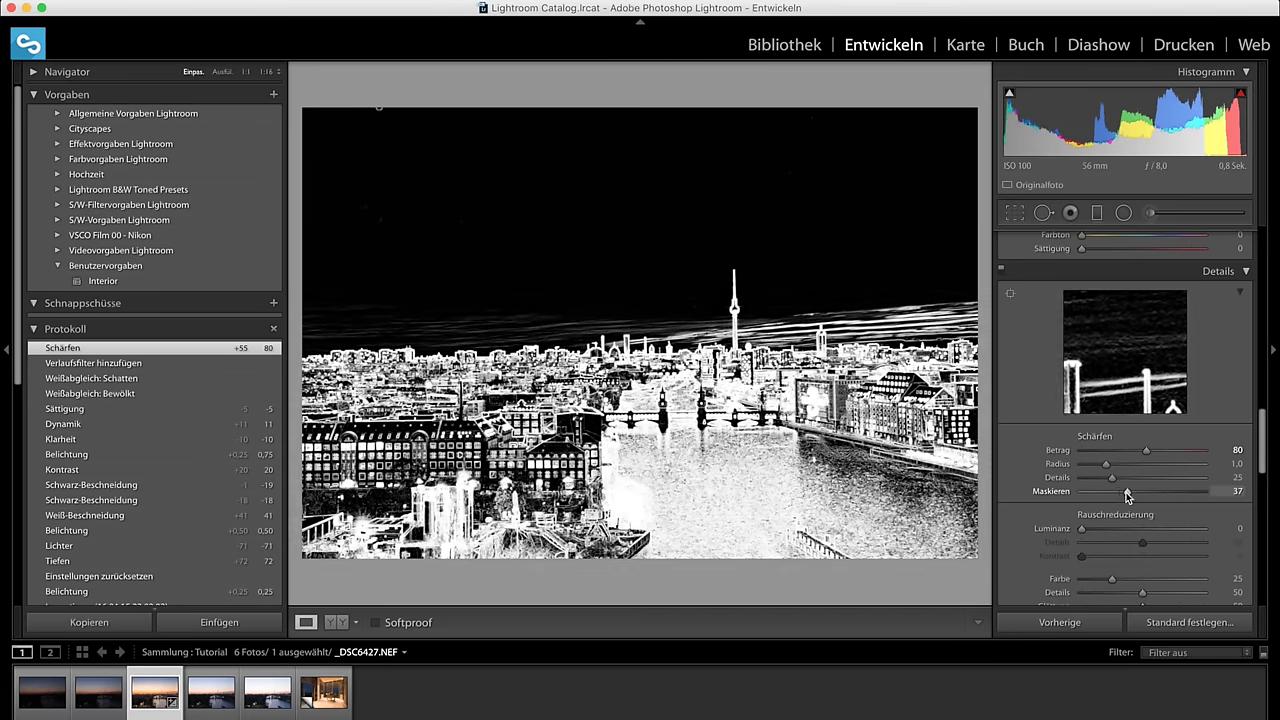
drag(1126, 494, 1143, 494)
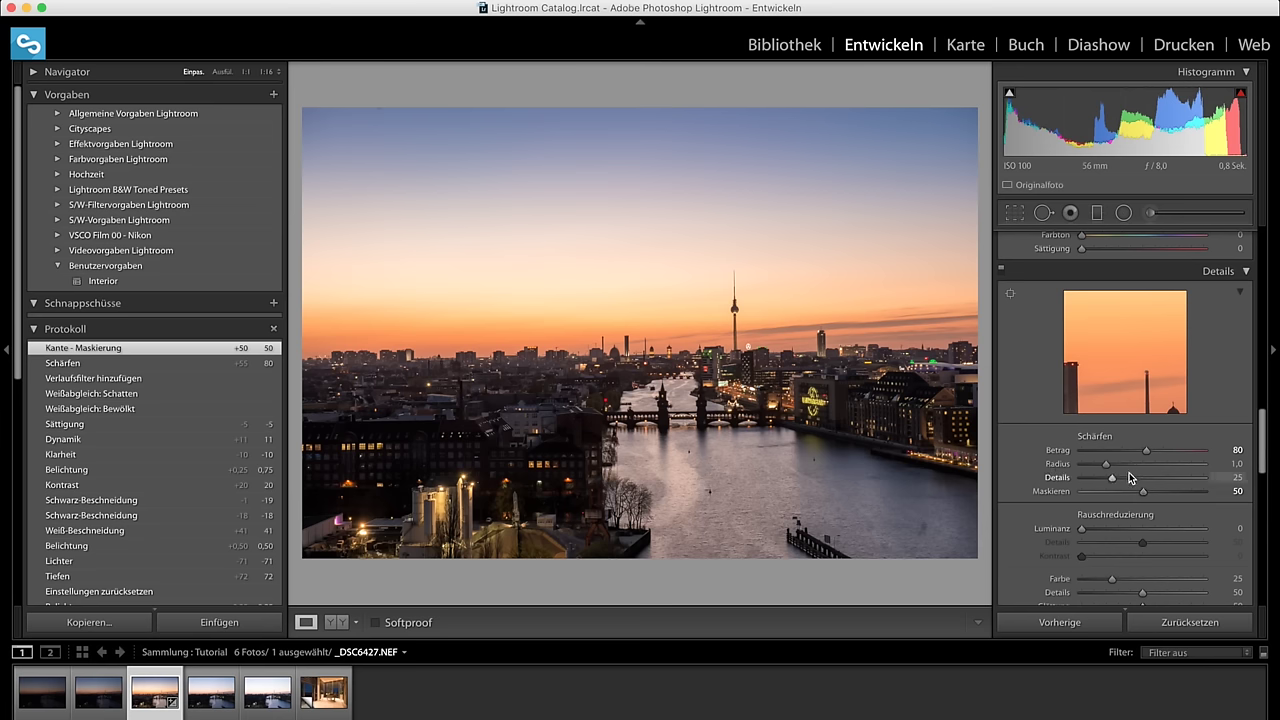
scroll(1129, 477, down, 4)
scroll(1129, 472, down, 1)
Check Enable Profile Corrections and Remove Chromatic Aberration in Lens Corrections
click(1088, 440)
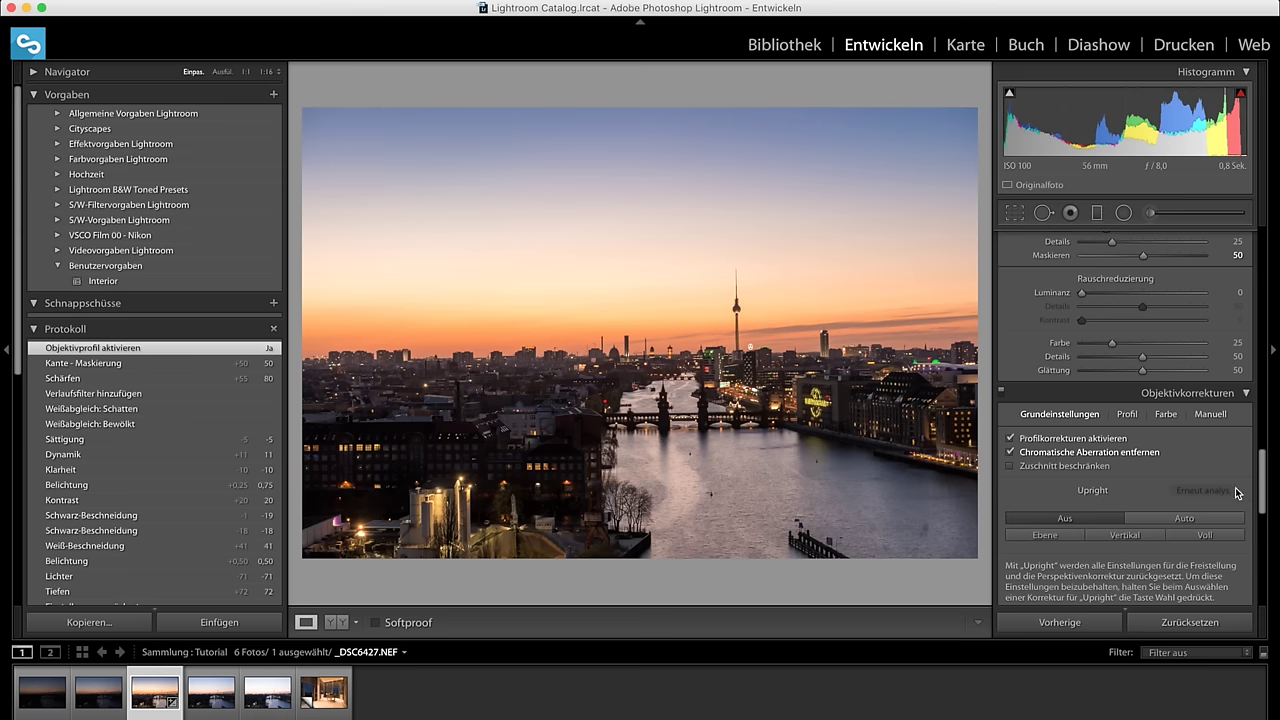
click(1075, 456)
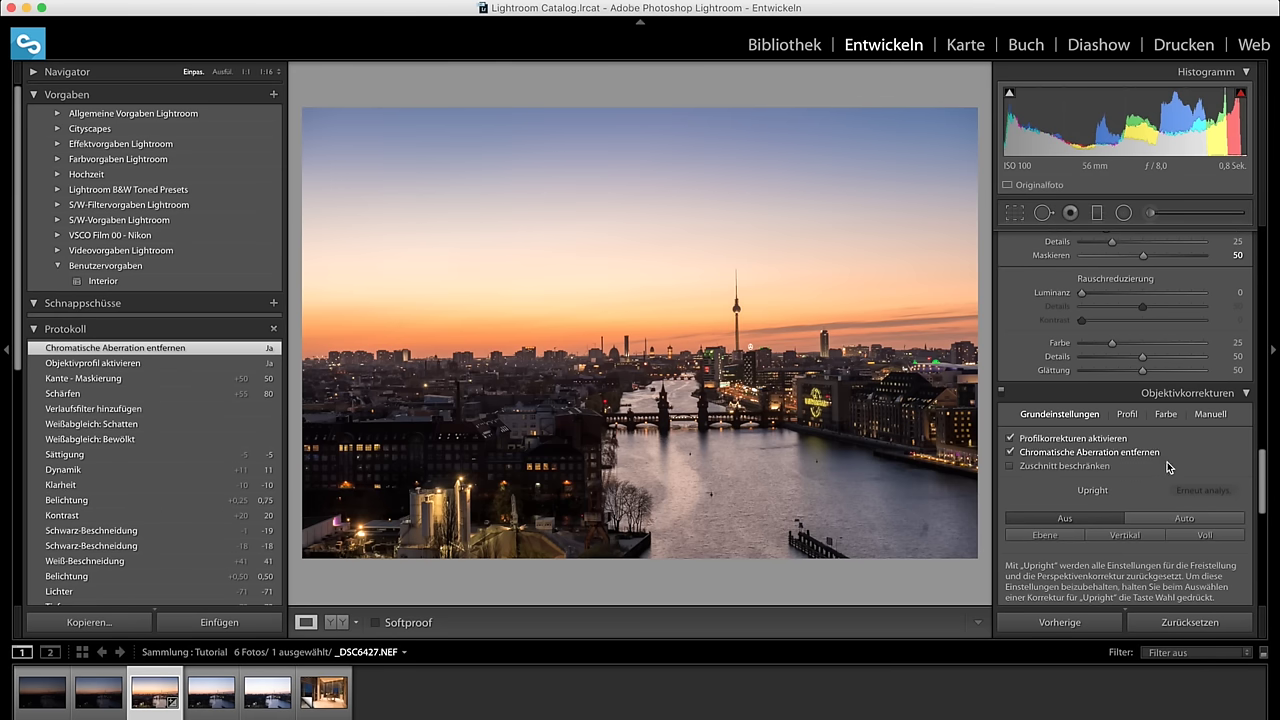
Set the Effects panel's Post-Crop Vignetting Amount to −11
scroll(1192, 466, down, 2)
scroll(1192, 466, down, 2)
scroll(1192, 466, down, 1)
scroll(1191, 466, down, 1)
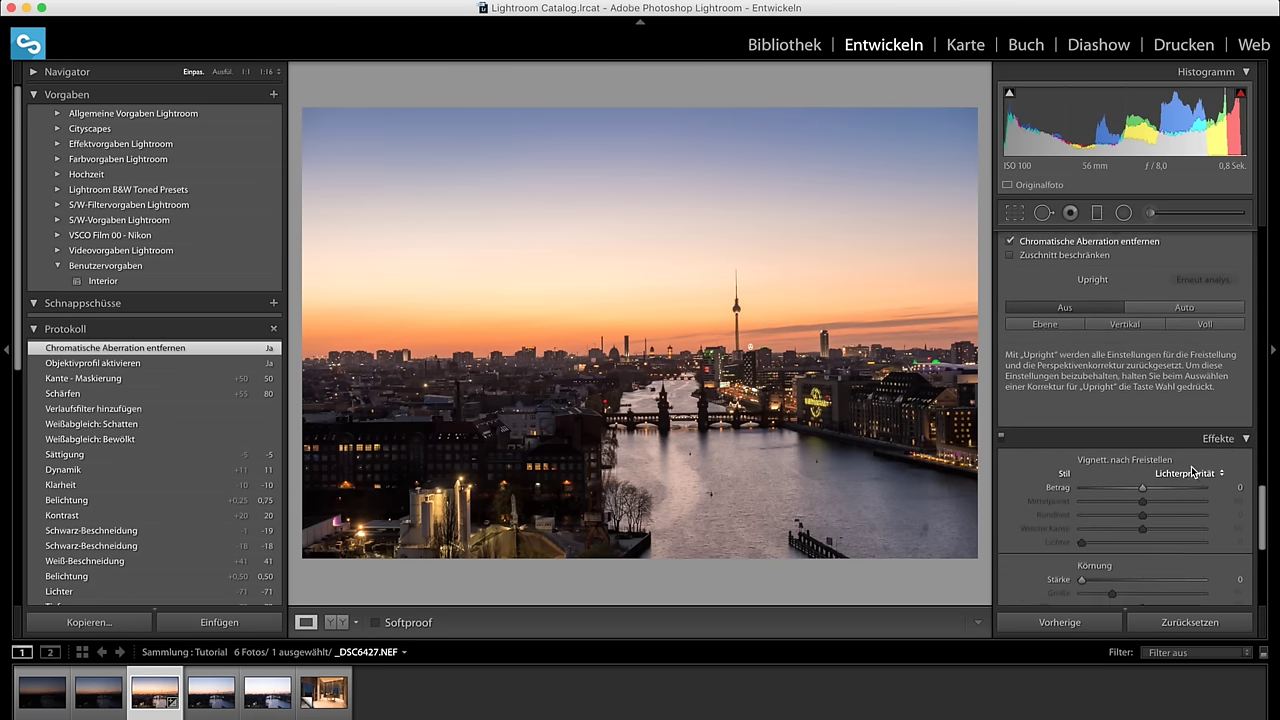
scroll(1191, 466, up, 3)
scroll(1191, 466, up, 1)
scroll(1191, 466, down, 2)
scroll(1175, 465, down, 2)
scroll(1158, 463, down, 1)
drag(1143, 463, 1137, 465)
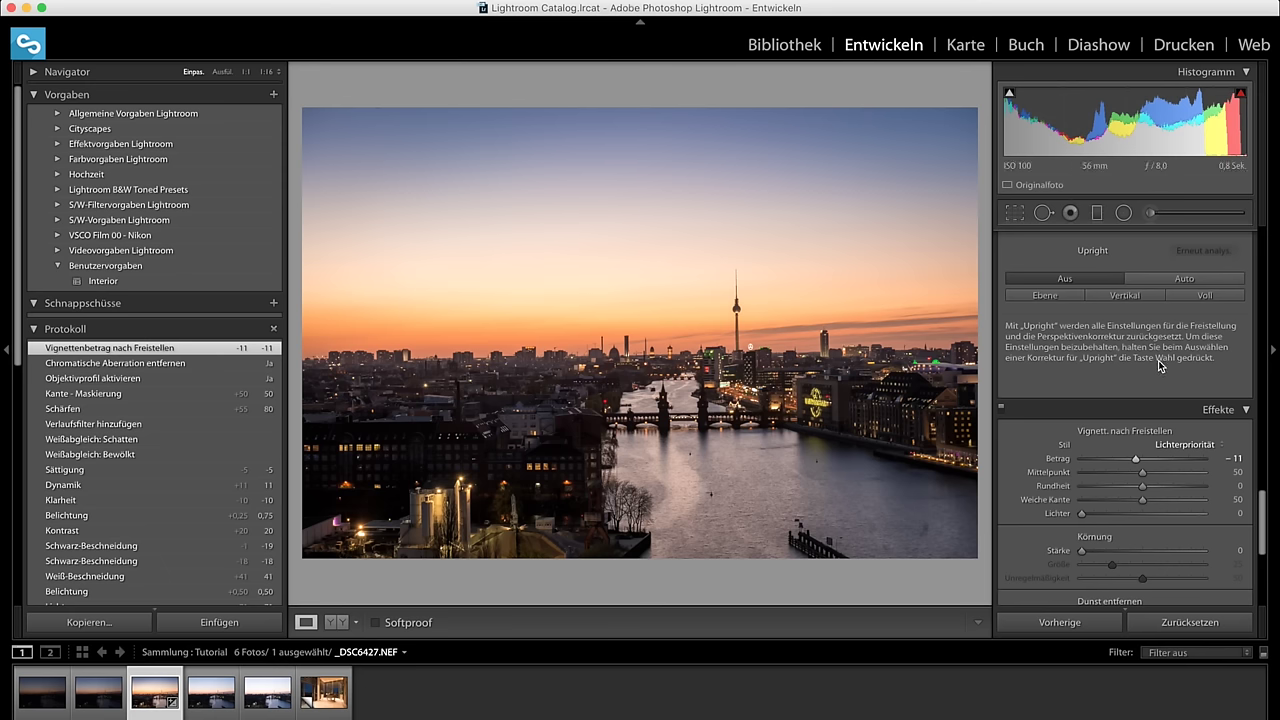
scroll(1164, 362, up, 5)
scroll(1164, 362, up, 5)
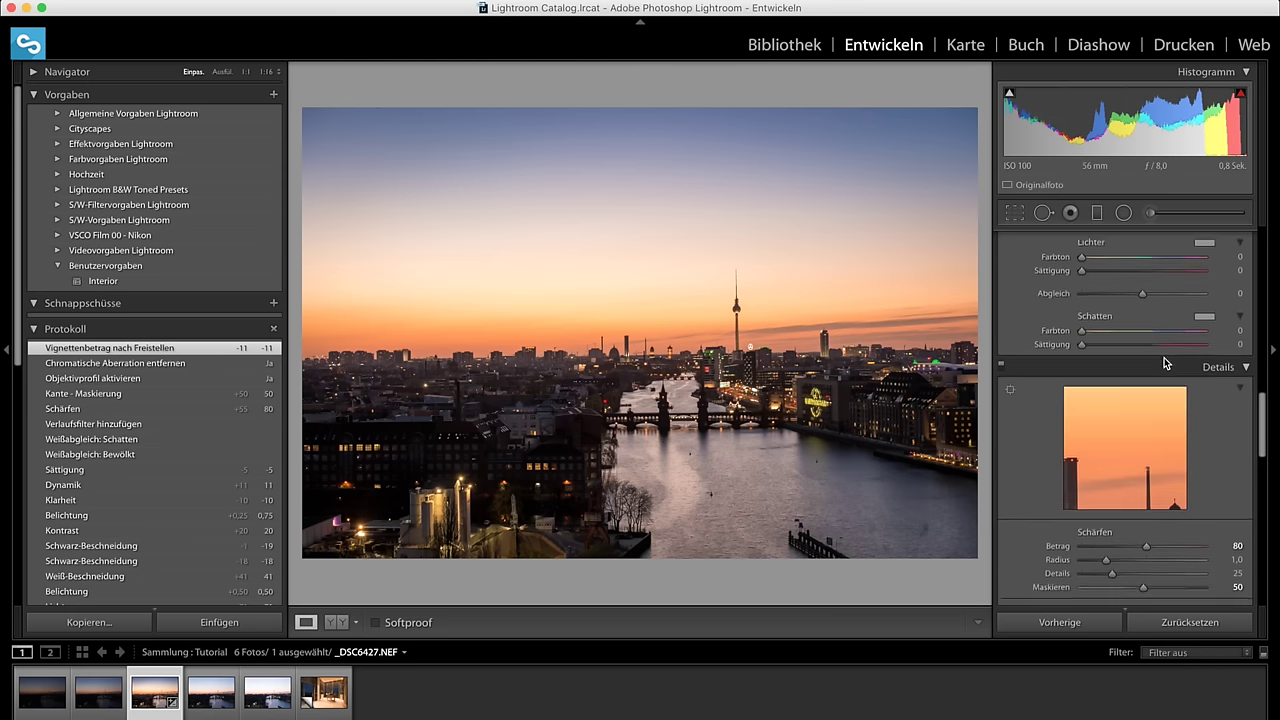
scroll(1164, 362, up, 5)
scroll(1164, 362, up, 5)
scroll(1163, 357, up, 5)
scroll(1163, 357, up, 5)
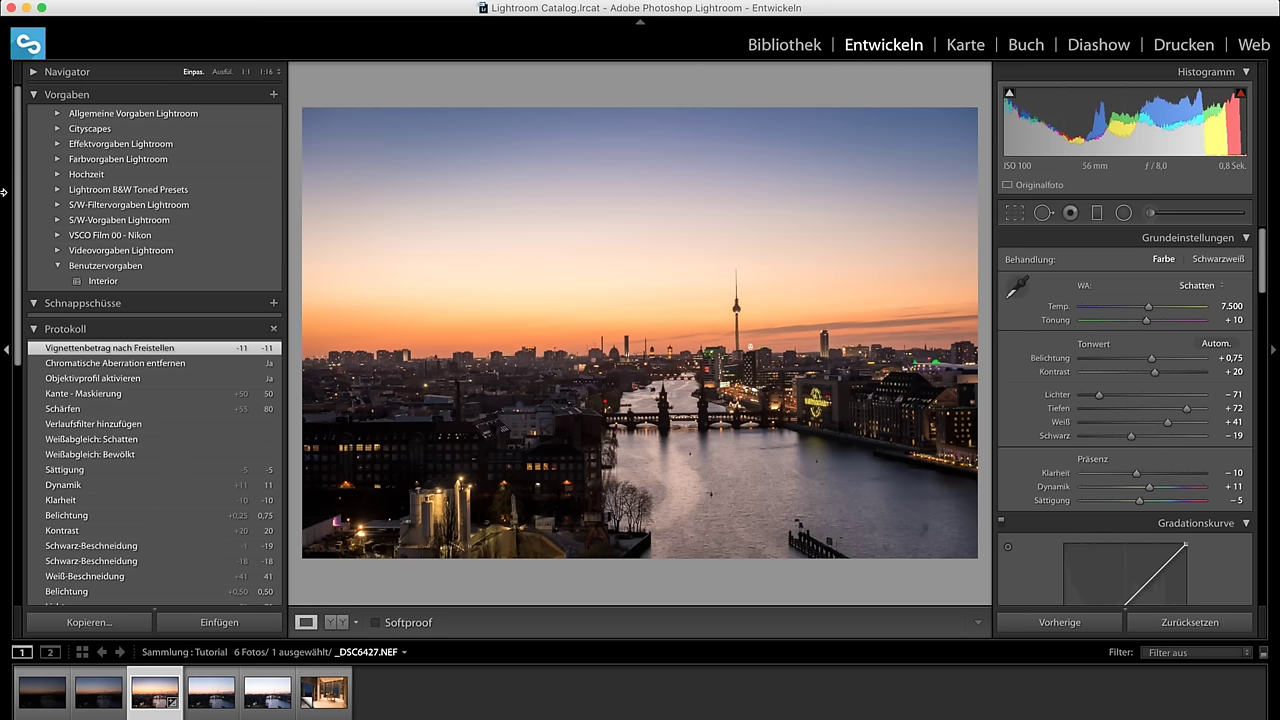
Name a new develop preset 'Standard Preset' in the Benutzervorgaben folder
scroll(207, 168, up, 2)
click(274, 96)
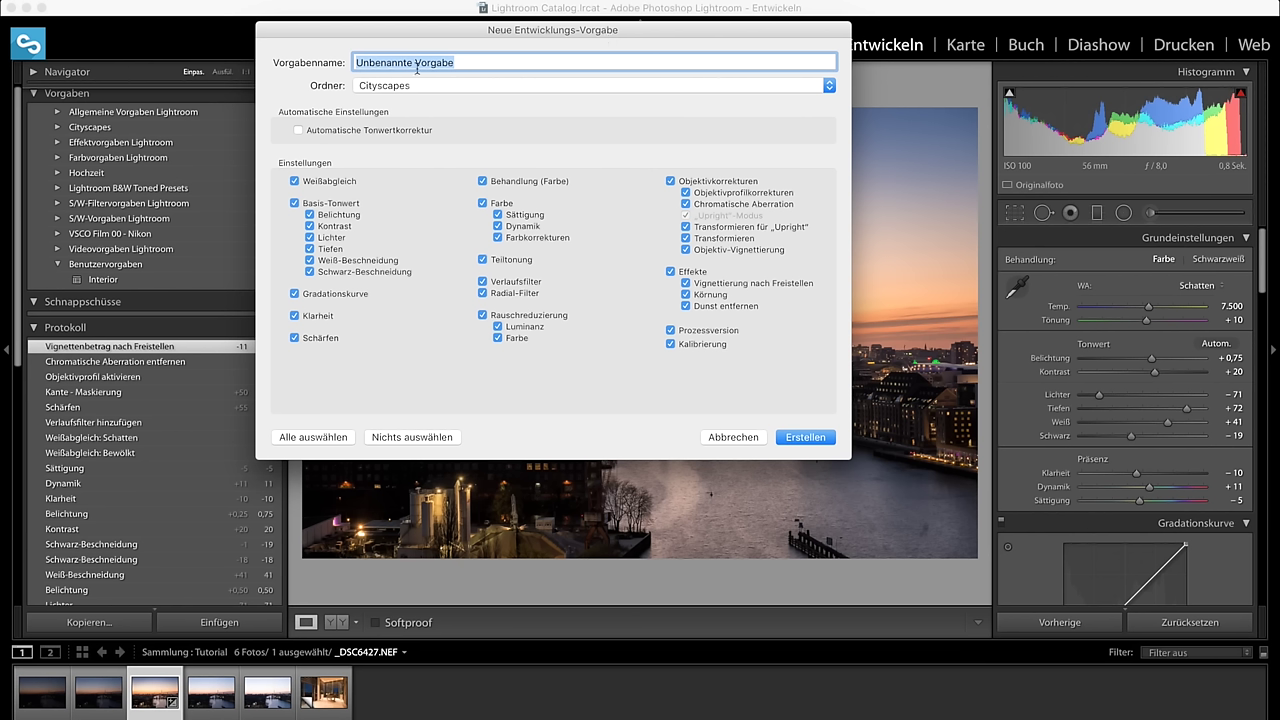
text(Stand)
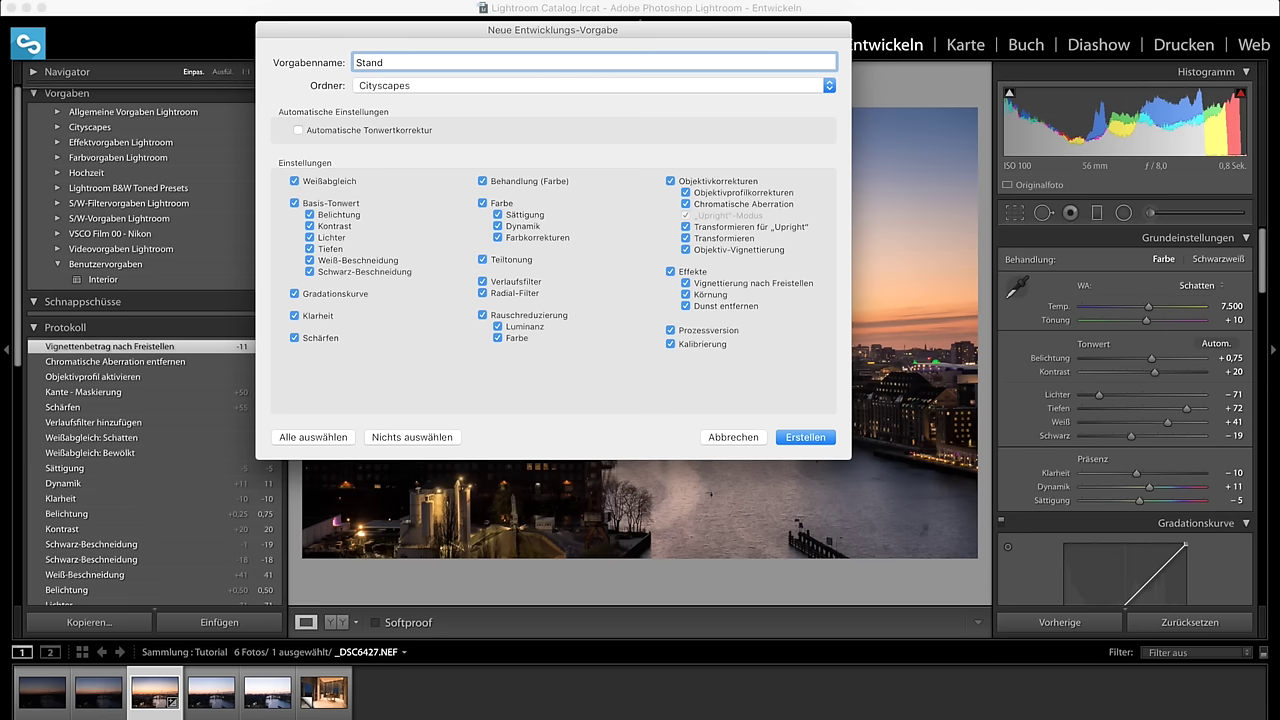
text(ard Preset)
click(650, 87)
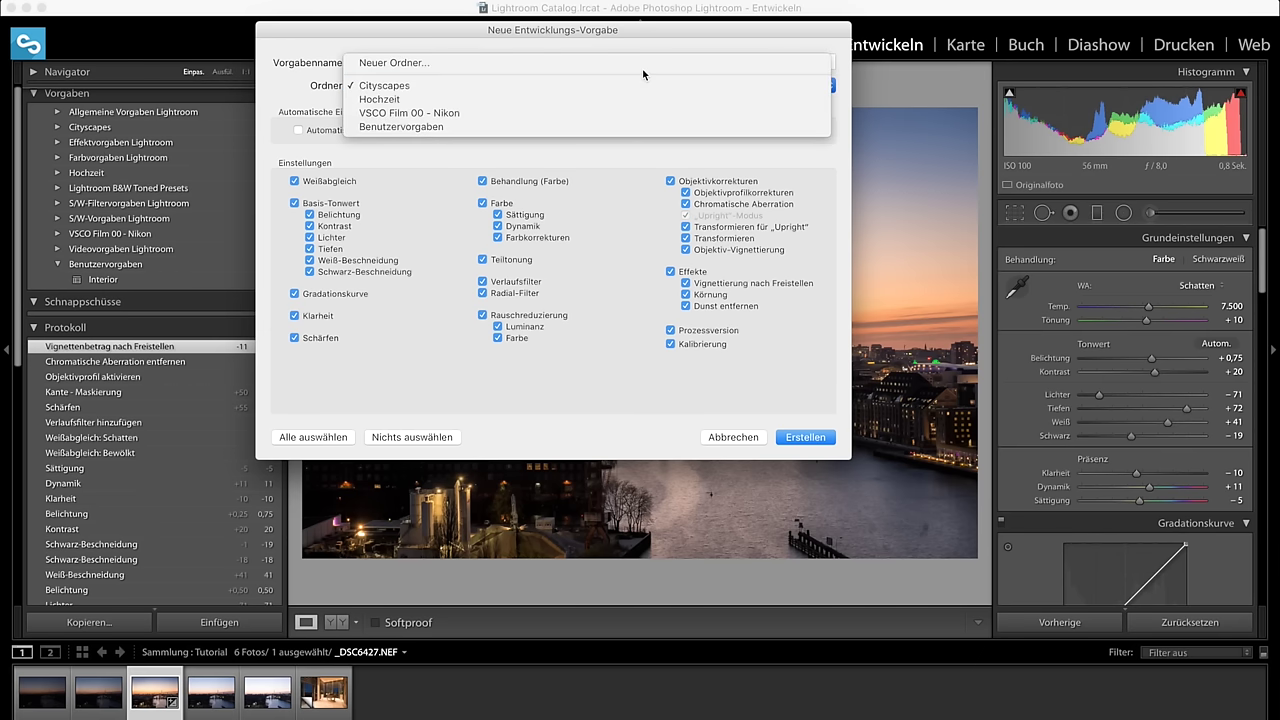
click(594, 127)
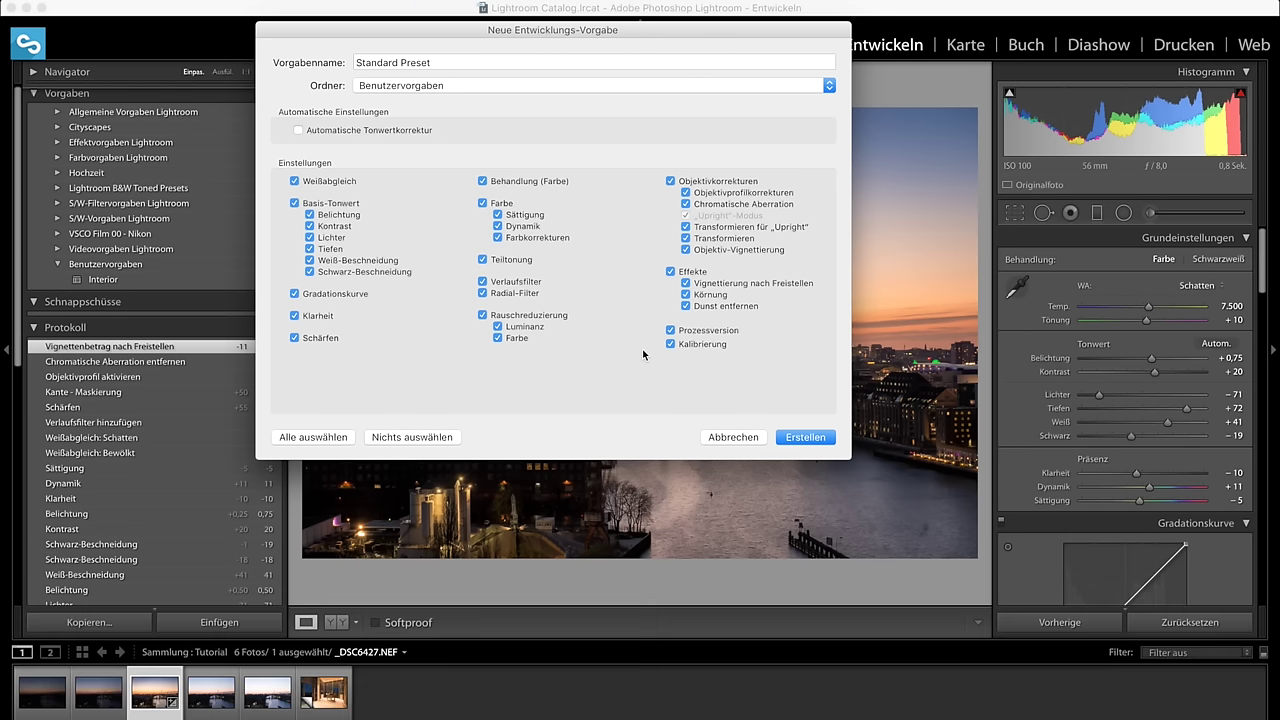
Exclude Graduated and Radial Filters and create the preset
click(482, 284)
click(537, 294)
click(806, 440)
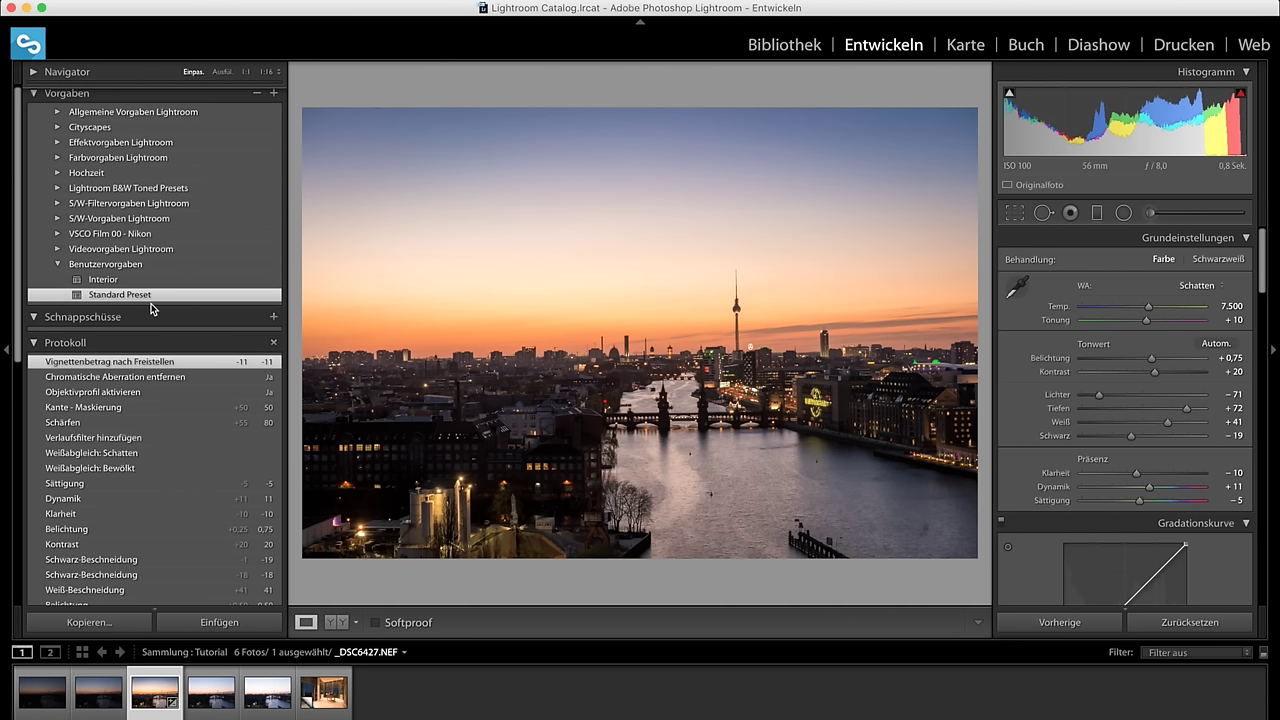
Reset all develop settings, then apply Standard Preset from the user presets
click(1190, 622)
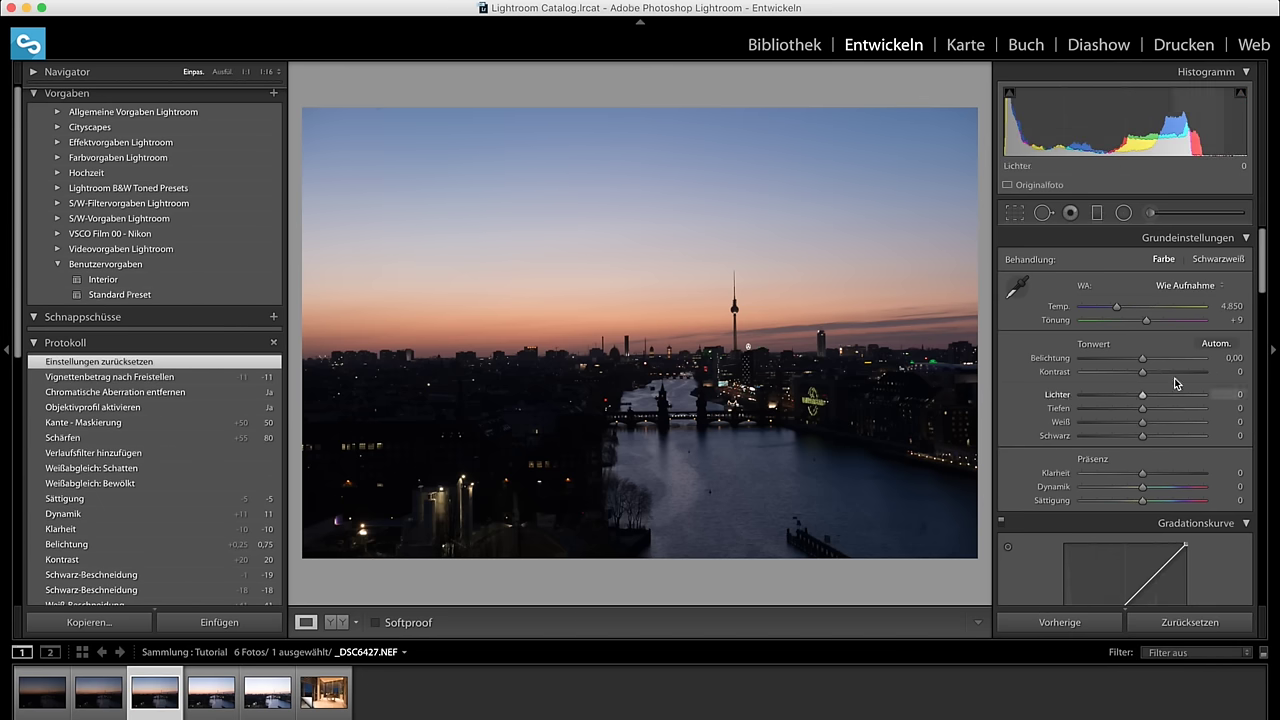
scroll(1143, 535, down, 1)
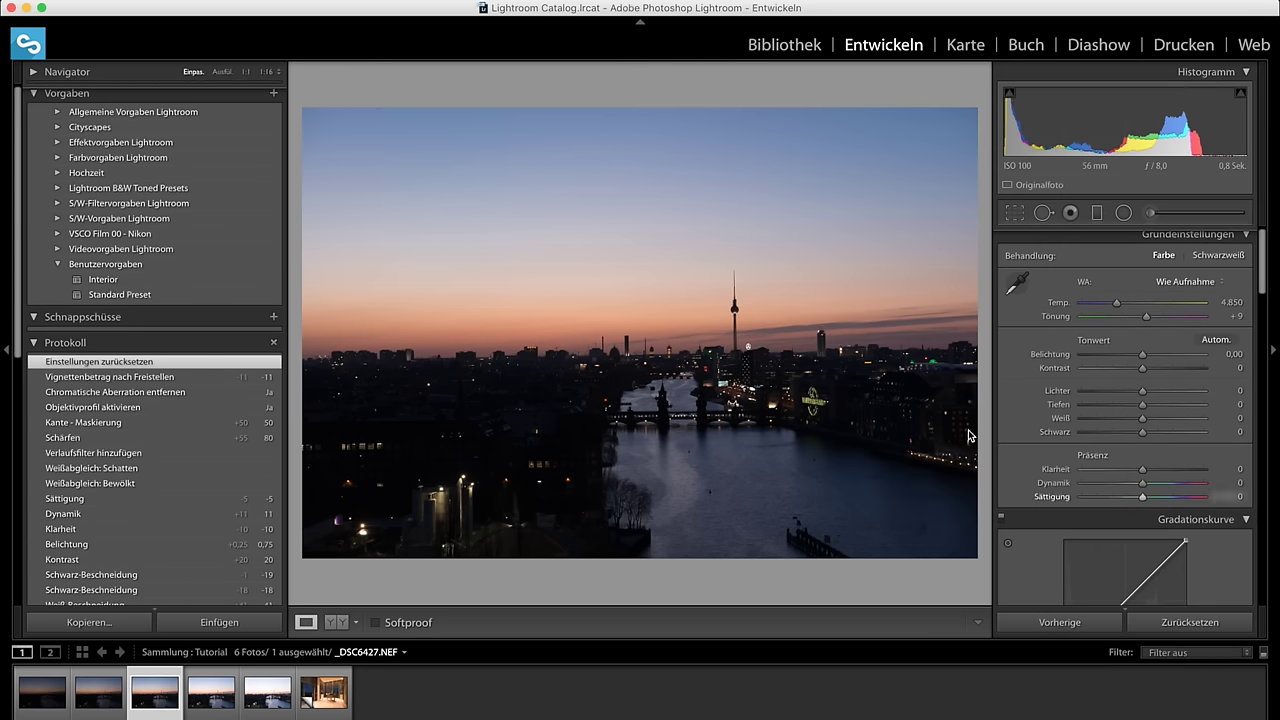
scroll(1157, 430, down, 2)
scroll(1150, 435, up, 3)
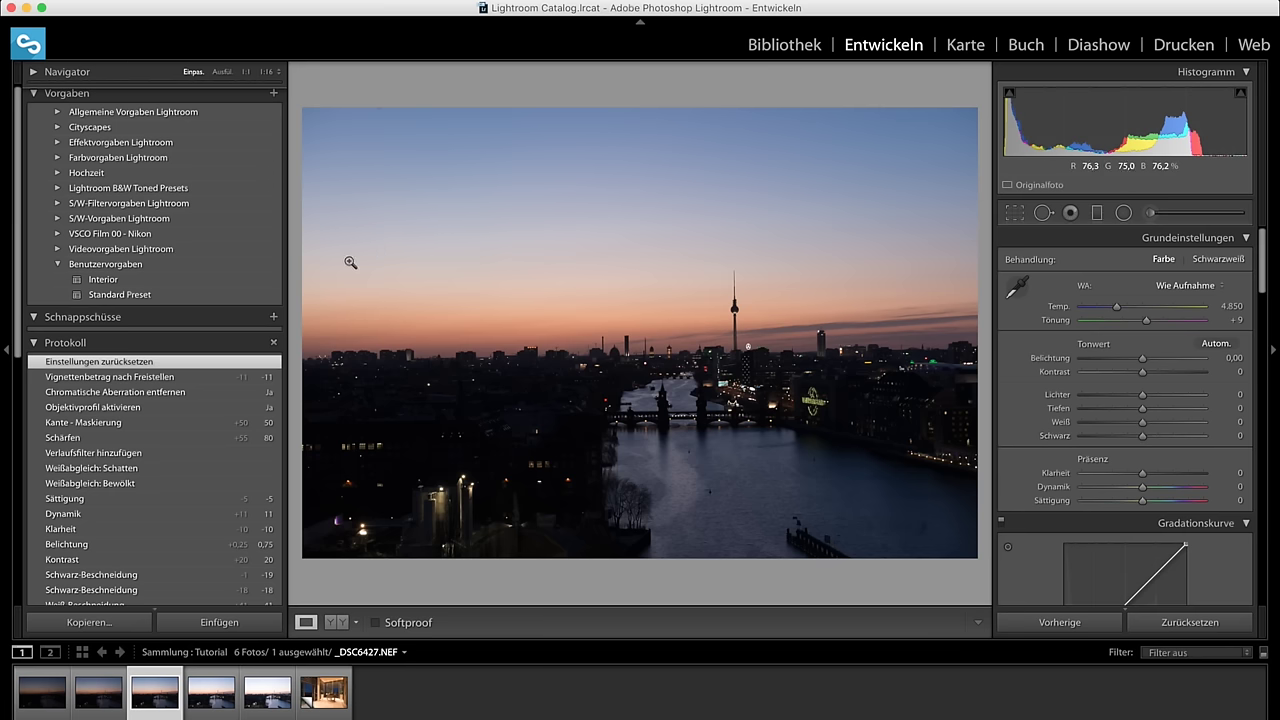
scroll(140, 230, up, 1)
scroll(125, 300, down, 1)
click(125, 296)
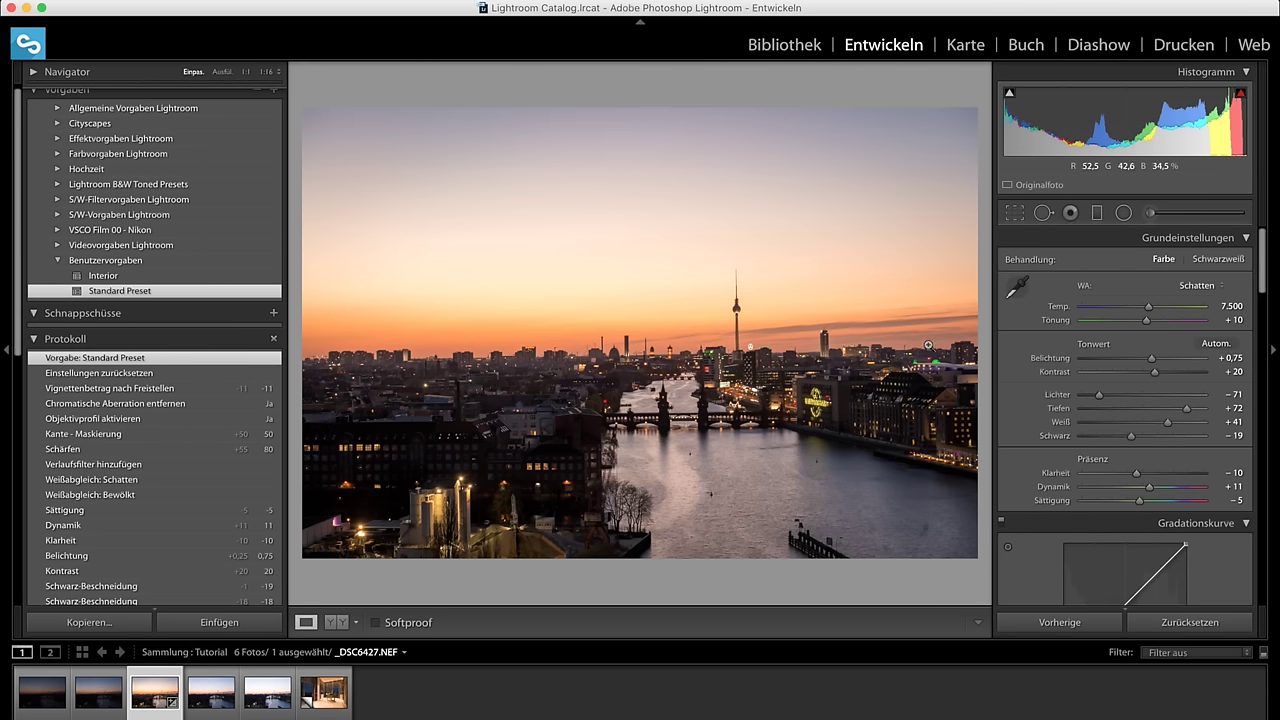
Drag a new graduated filter from the photo's top edge down to the skyline
click(1095, 213)
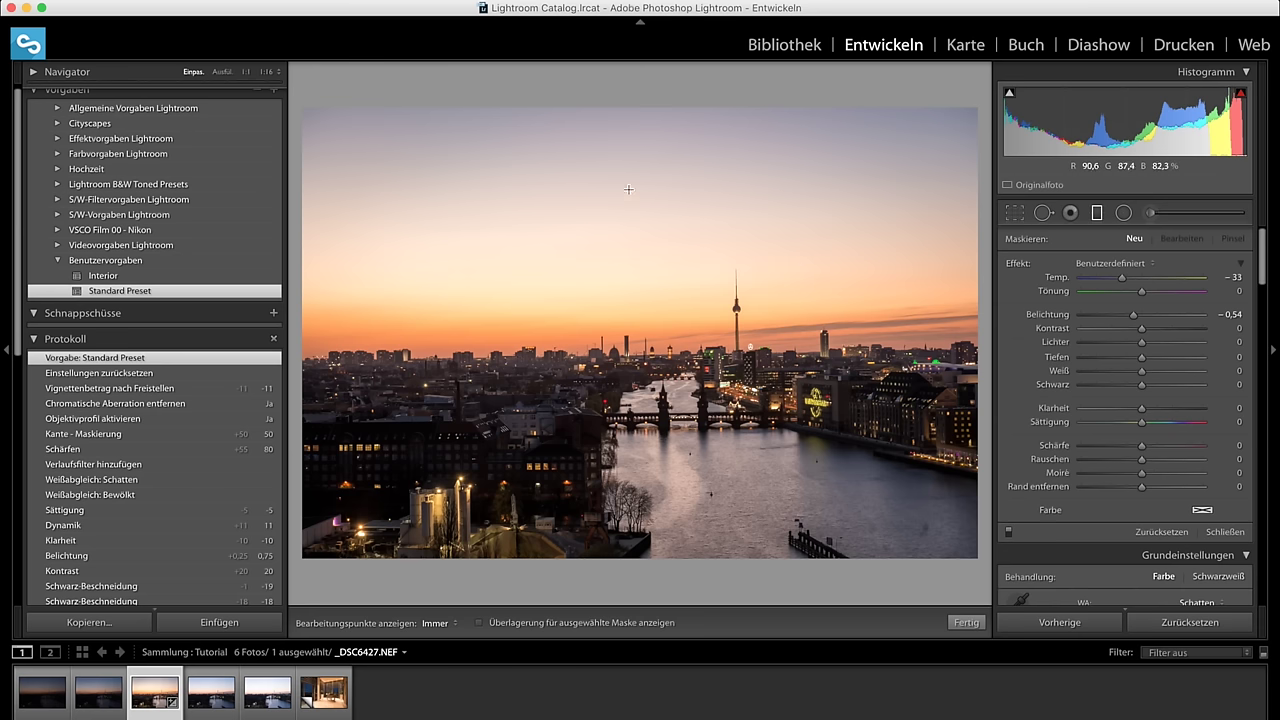
drag(616, 109, 617, 393)
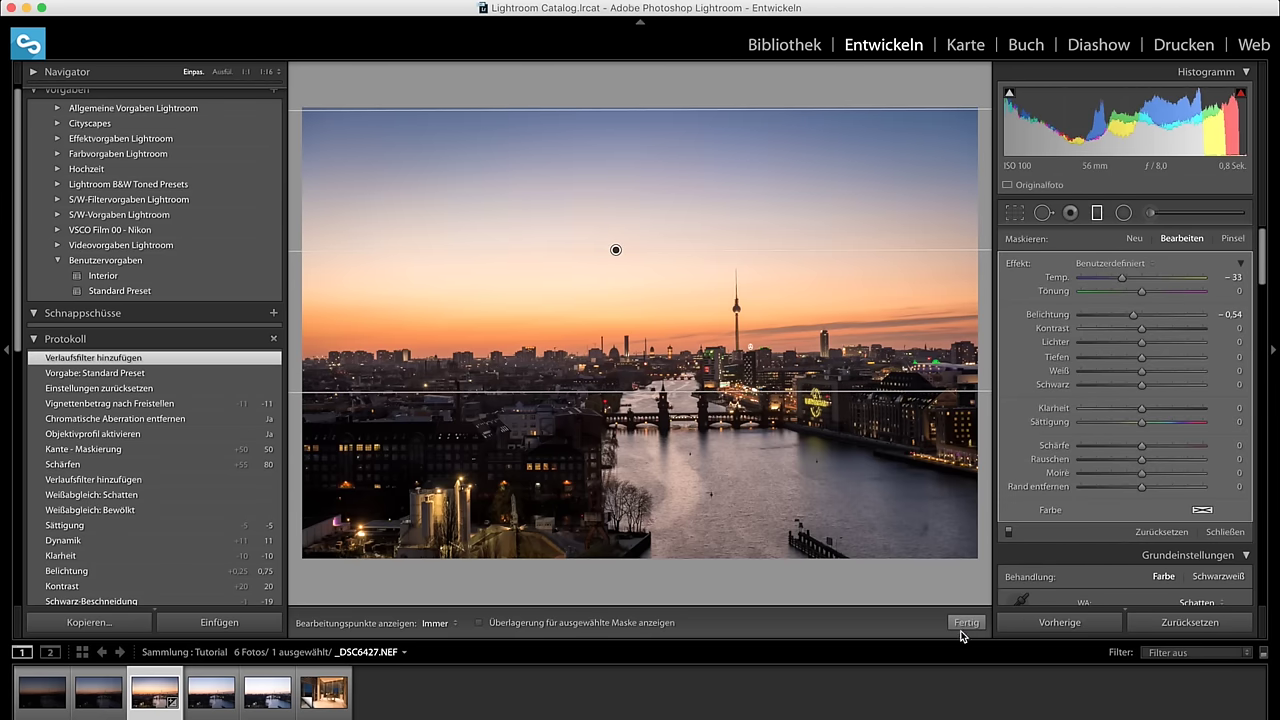
click(966, 622)
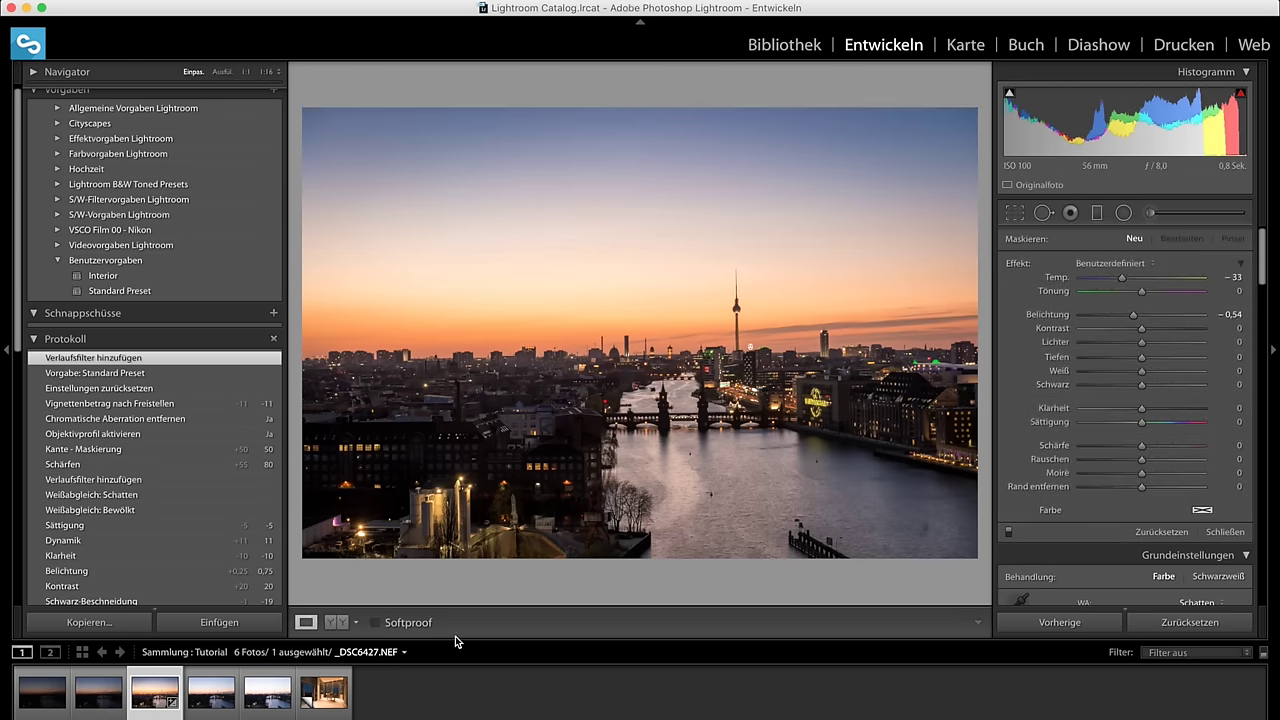
Apply Standard Preset to the darker photo _DSC6428.NEF and raise its exposure to +1,65
click(90, 705)
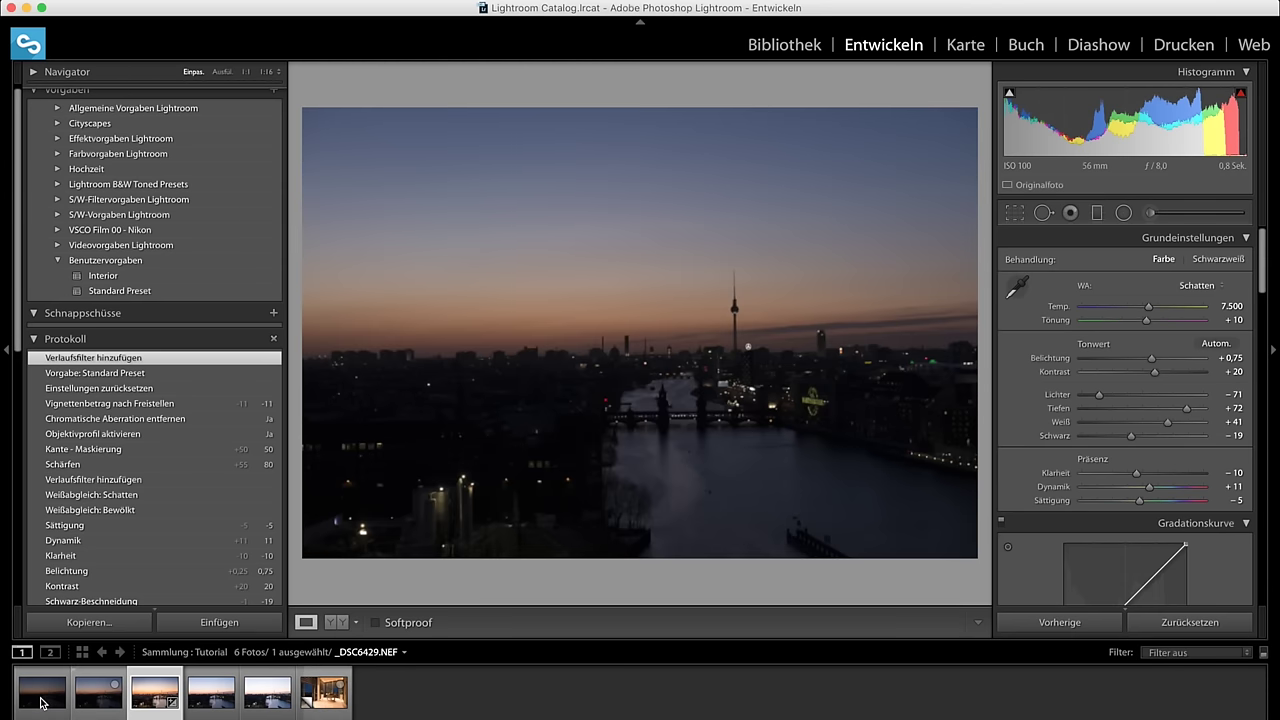
click(42, 703)
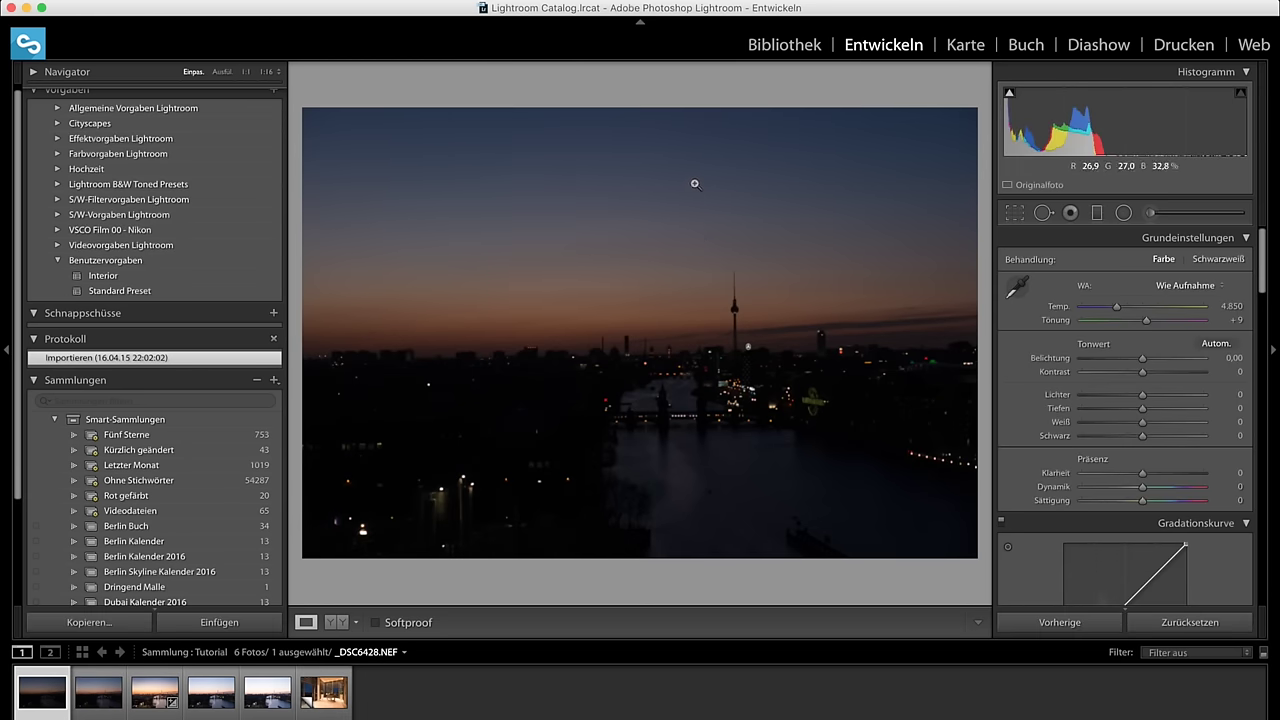
click(117, 293)
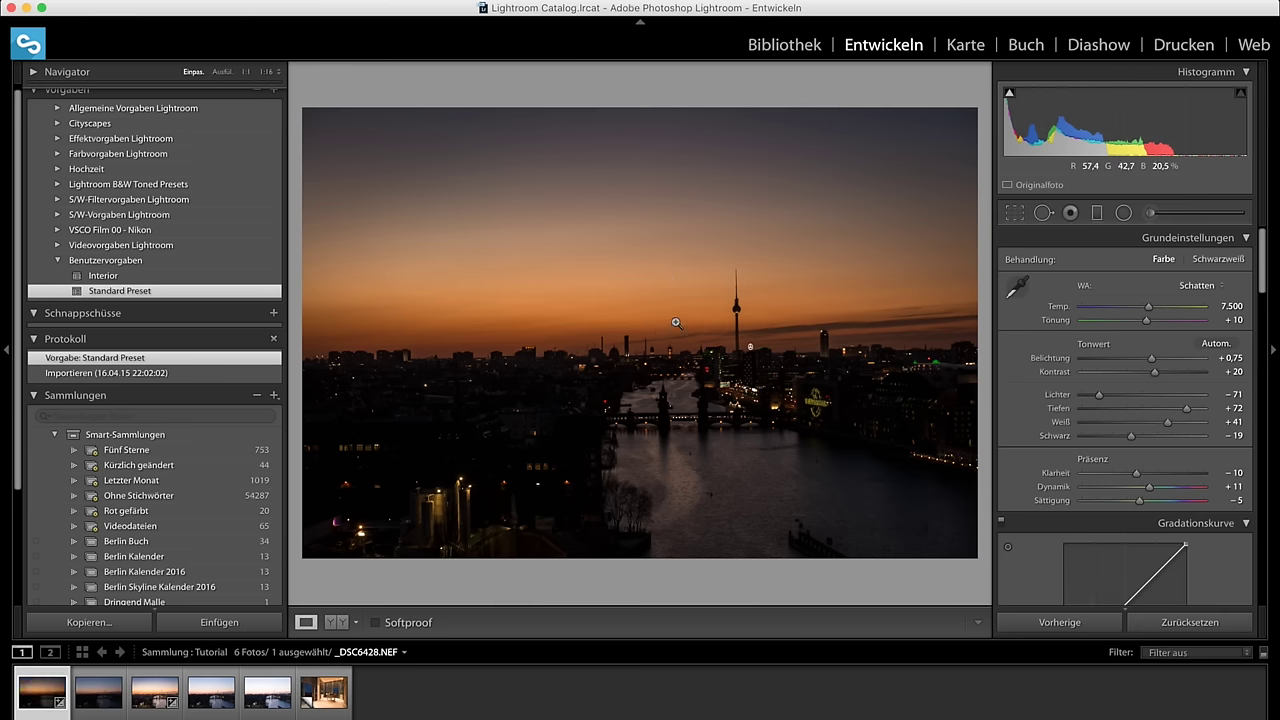
drag(1155, 358, 1164, 360)
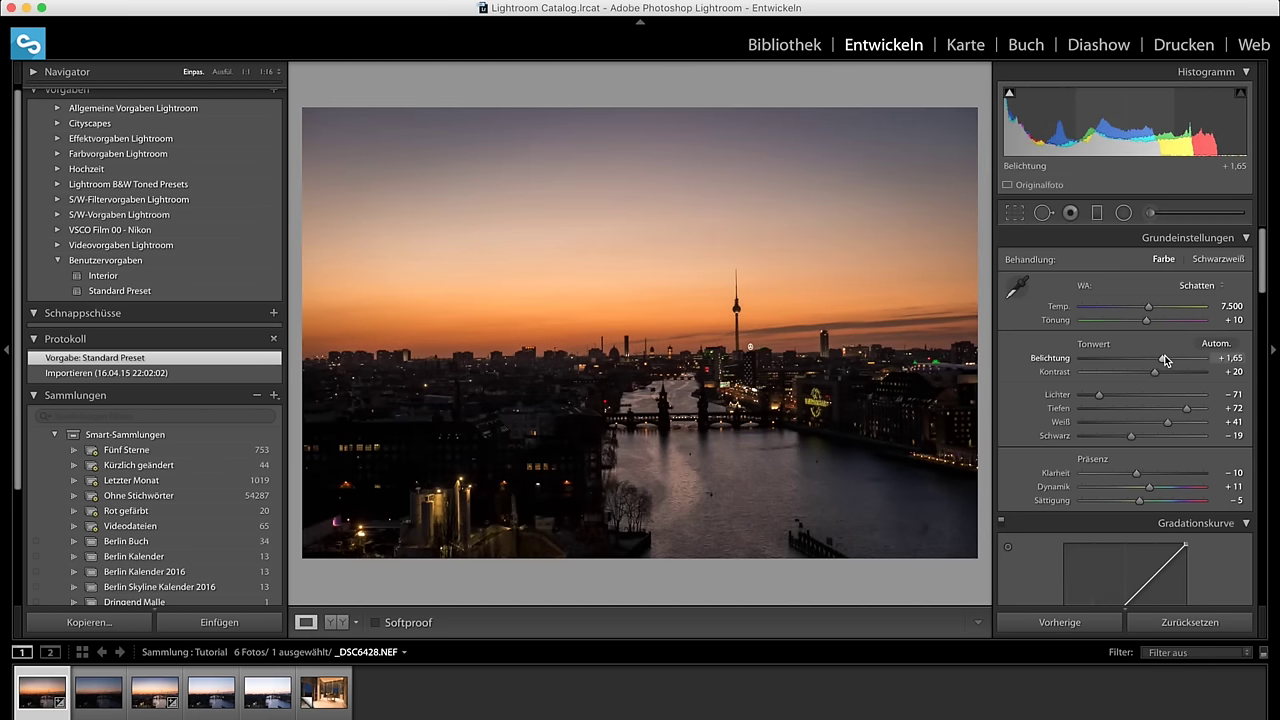
drag(1165, 360, 1165, 360)
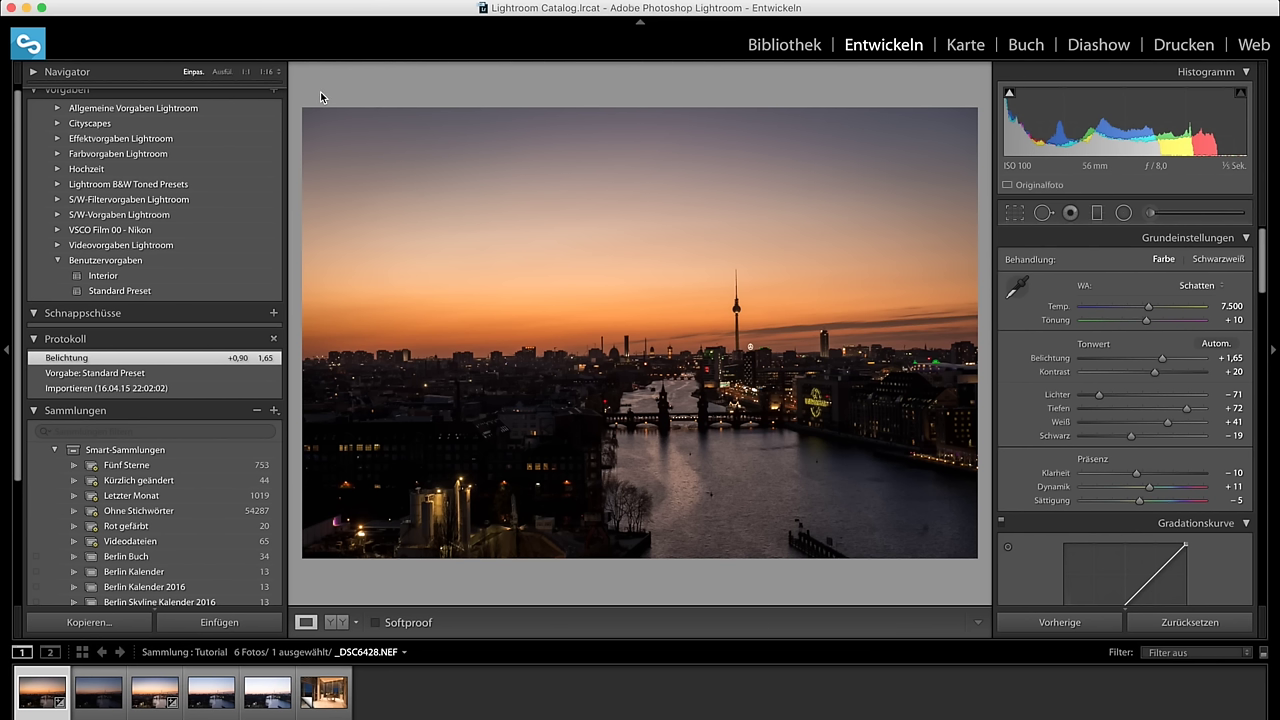
Reopen the fully edited Berlin sunset photo _DSC6427.NEF from the filmstrip
click(152, 707)
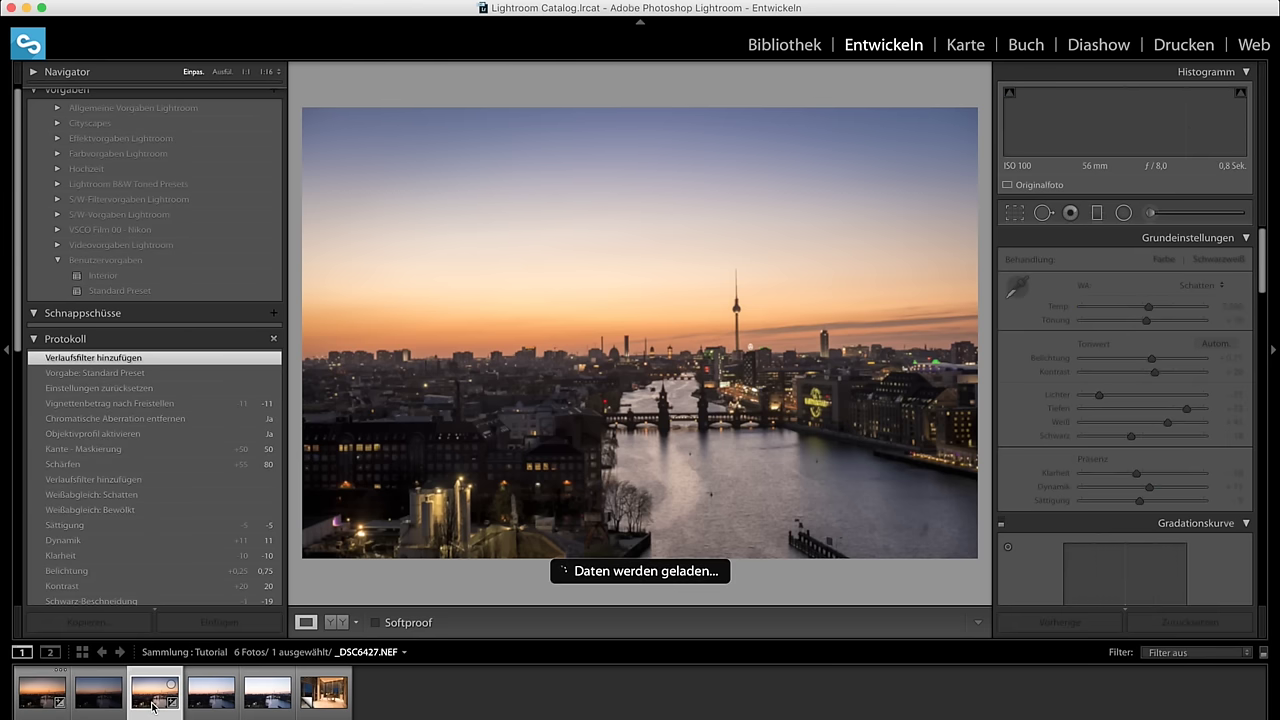